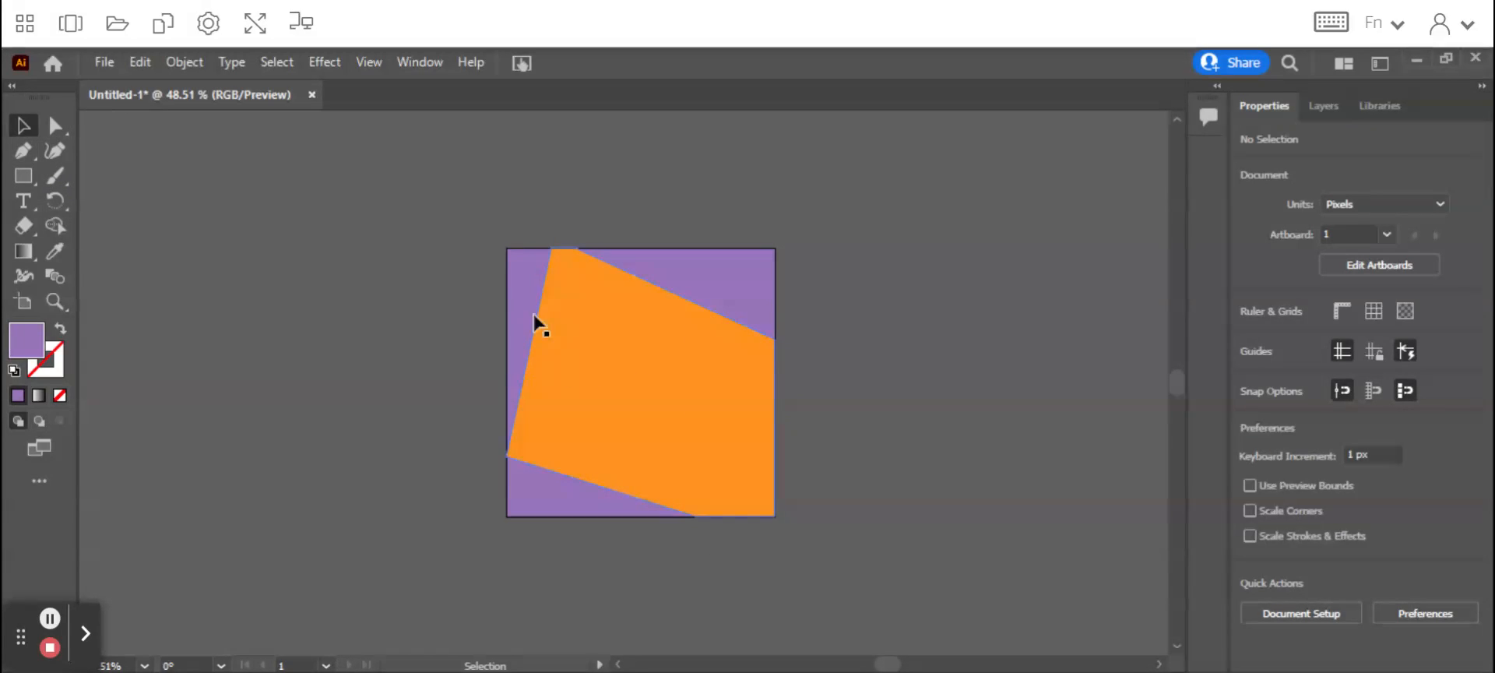
Move the purple background square off the artboard into the empty canvas to its left, level with the artboard
left_click(525, 294)
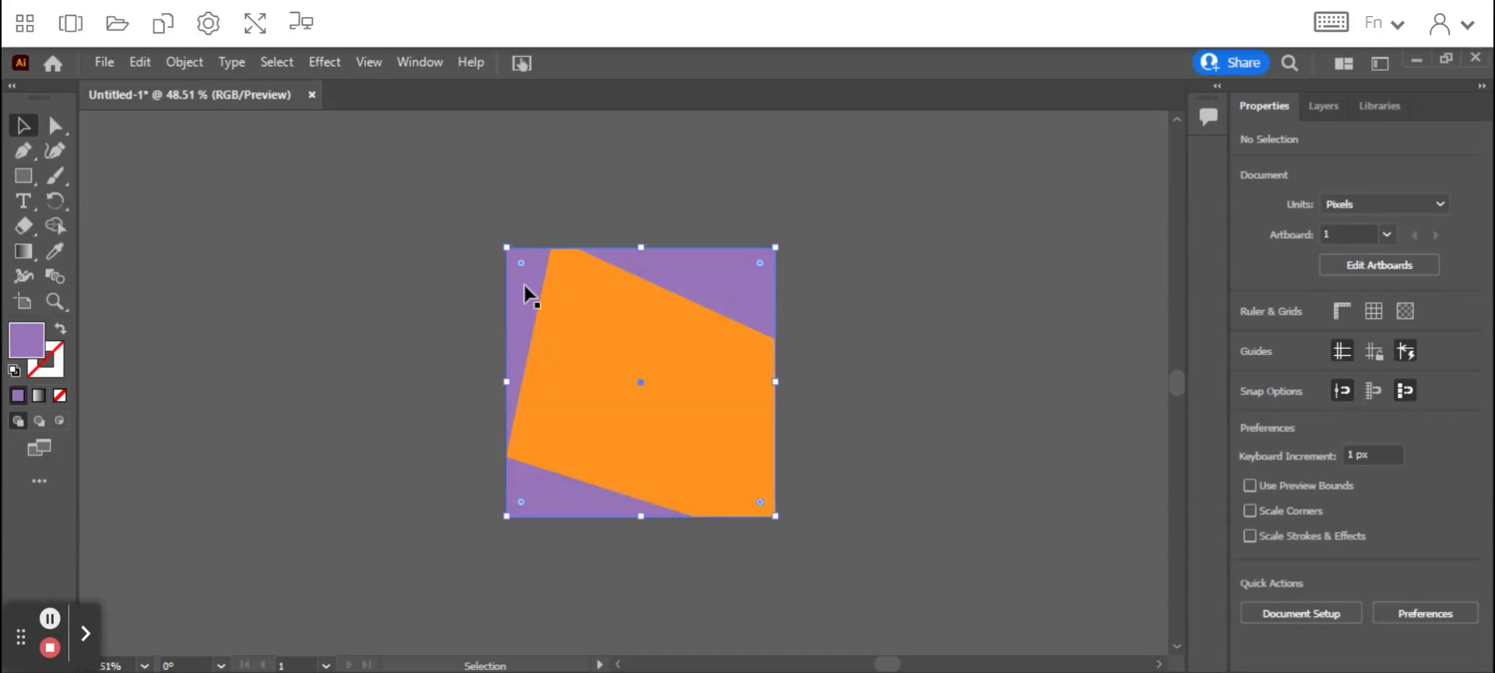
left_click_drag(523, 287, 288, 348)
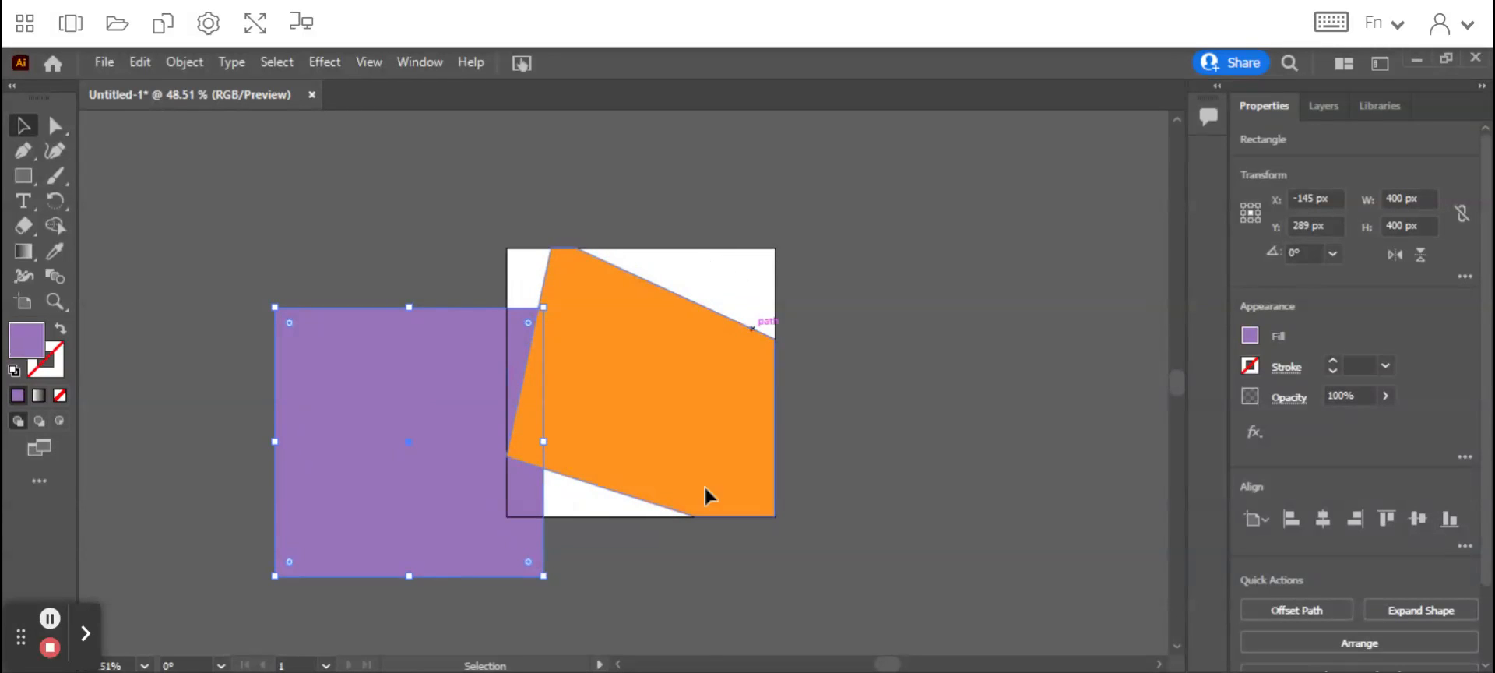
left_click_drag(438, 441, 260, 381)
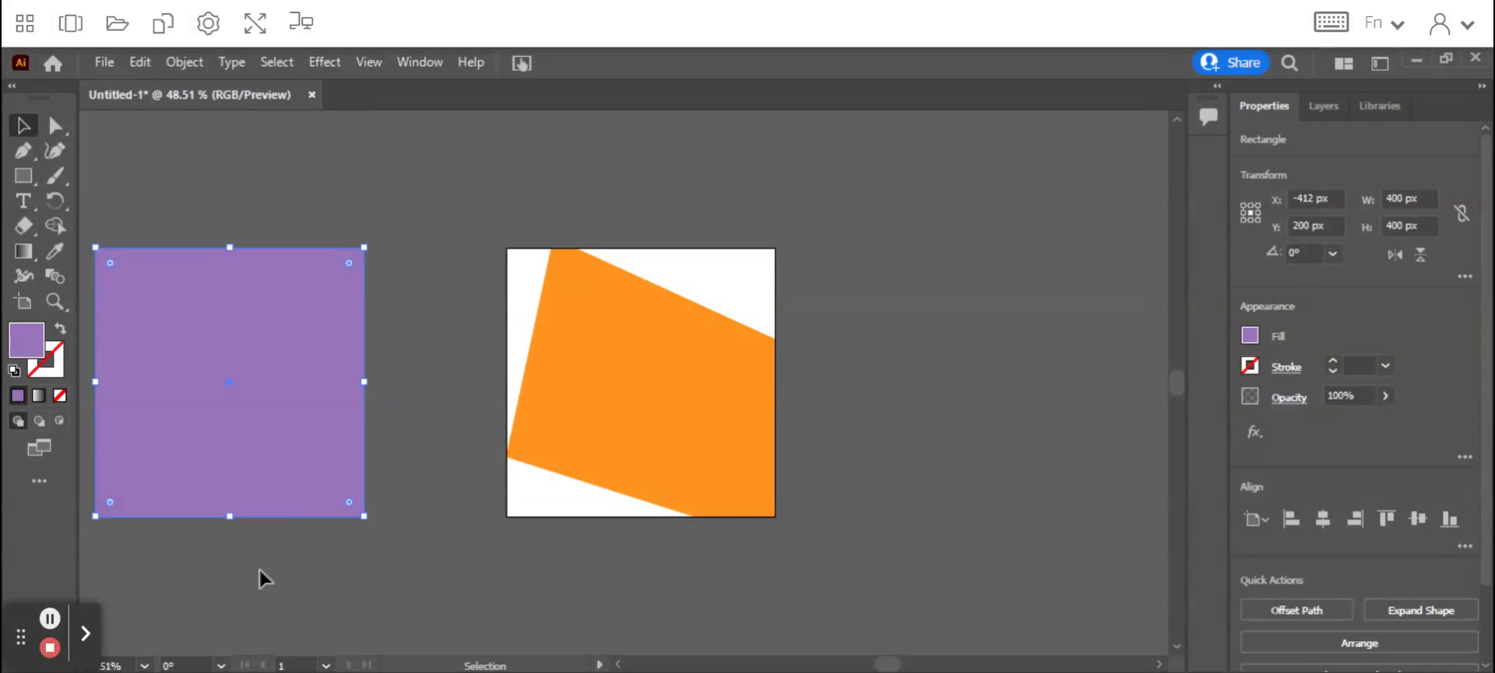
Create a new 400 x 400 px purple square and position it exactly over the artboard
left_click(24, 179)
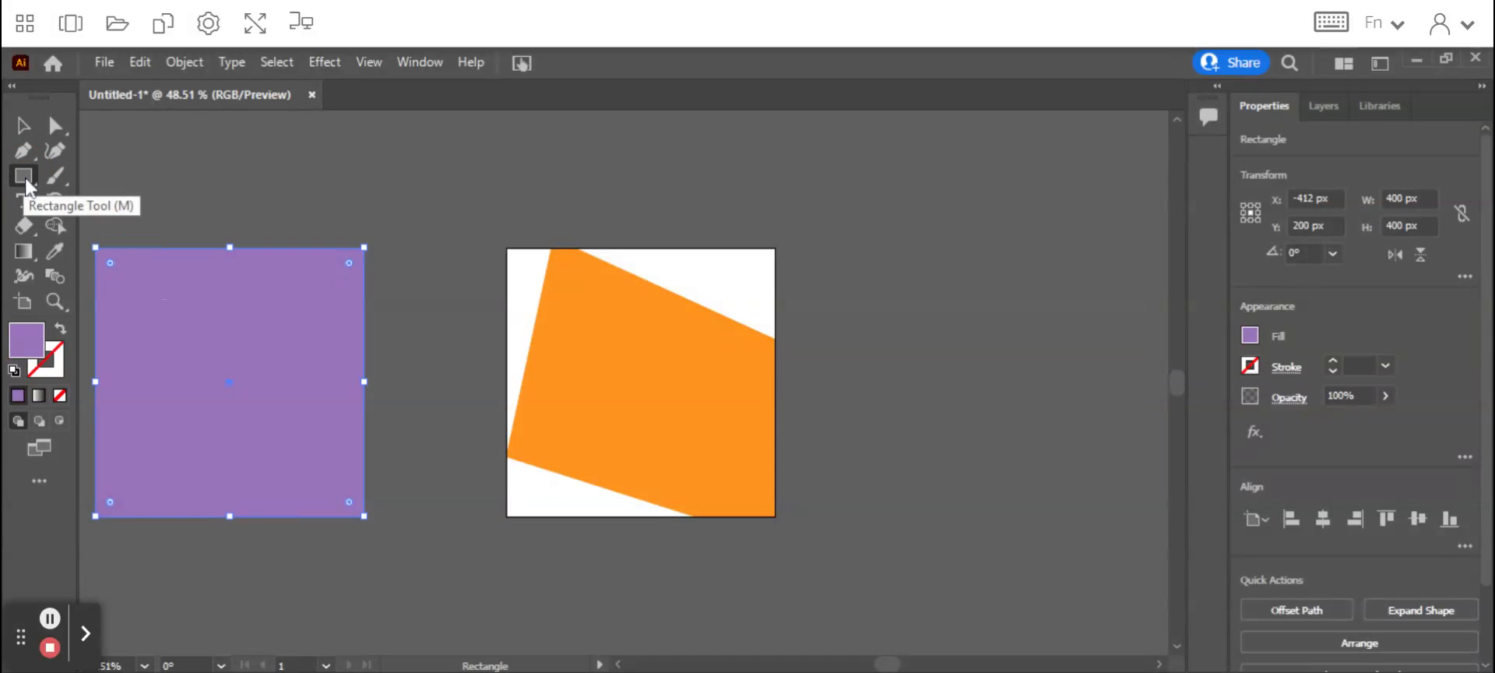
left_click(967, 290)
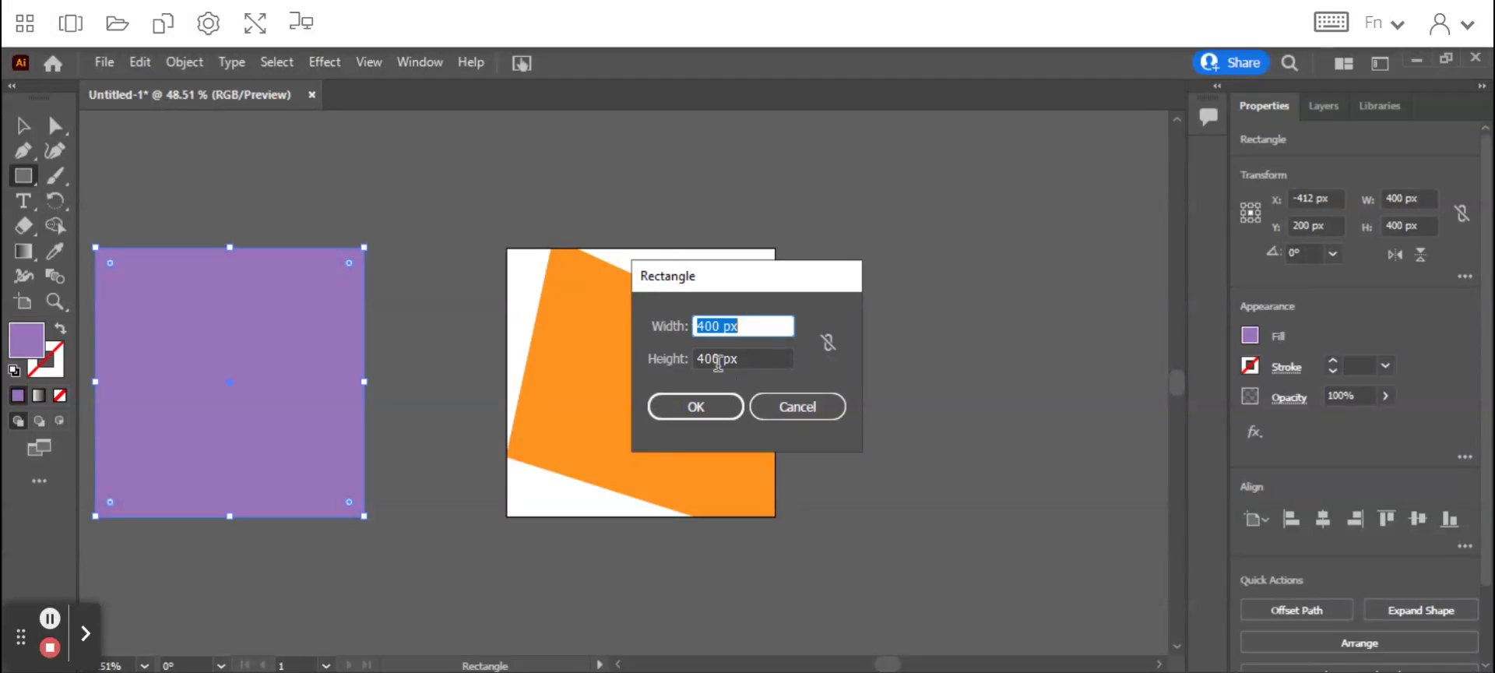
left_click(711, 405)
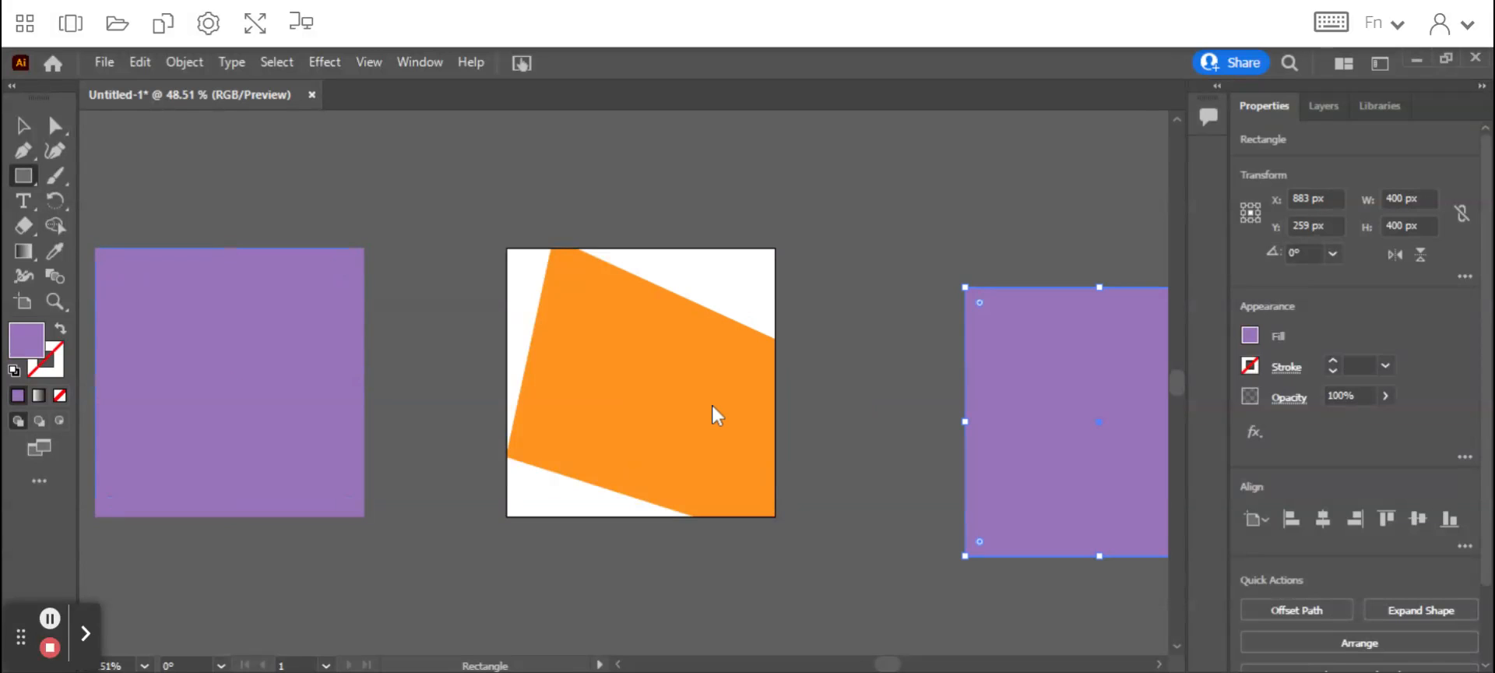
left_click(22, 127)
left_click_drag(1081, 460, 627, 430)
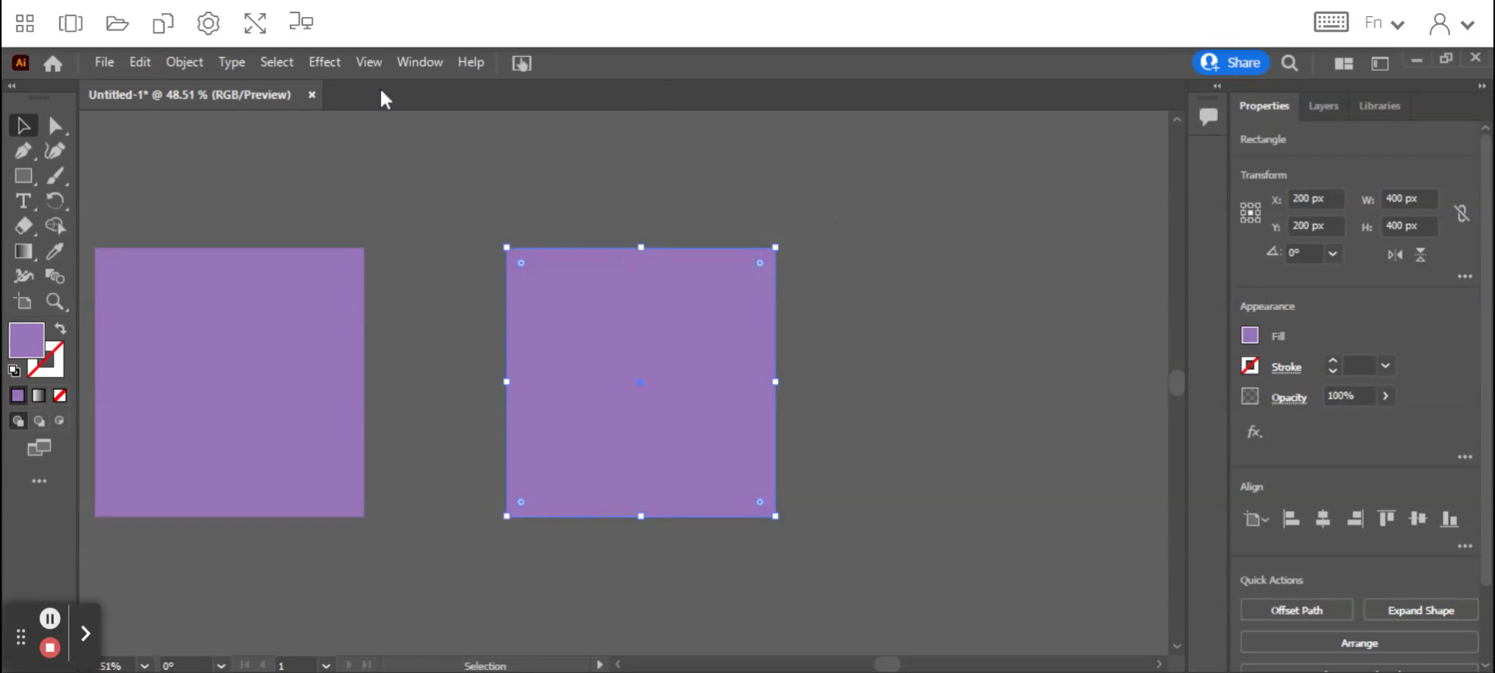
Turn on Snap to Grid for the document
left_click(419, 63)
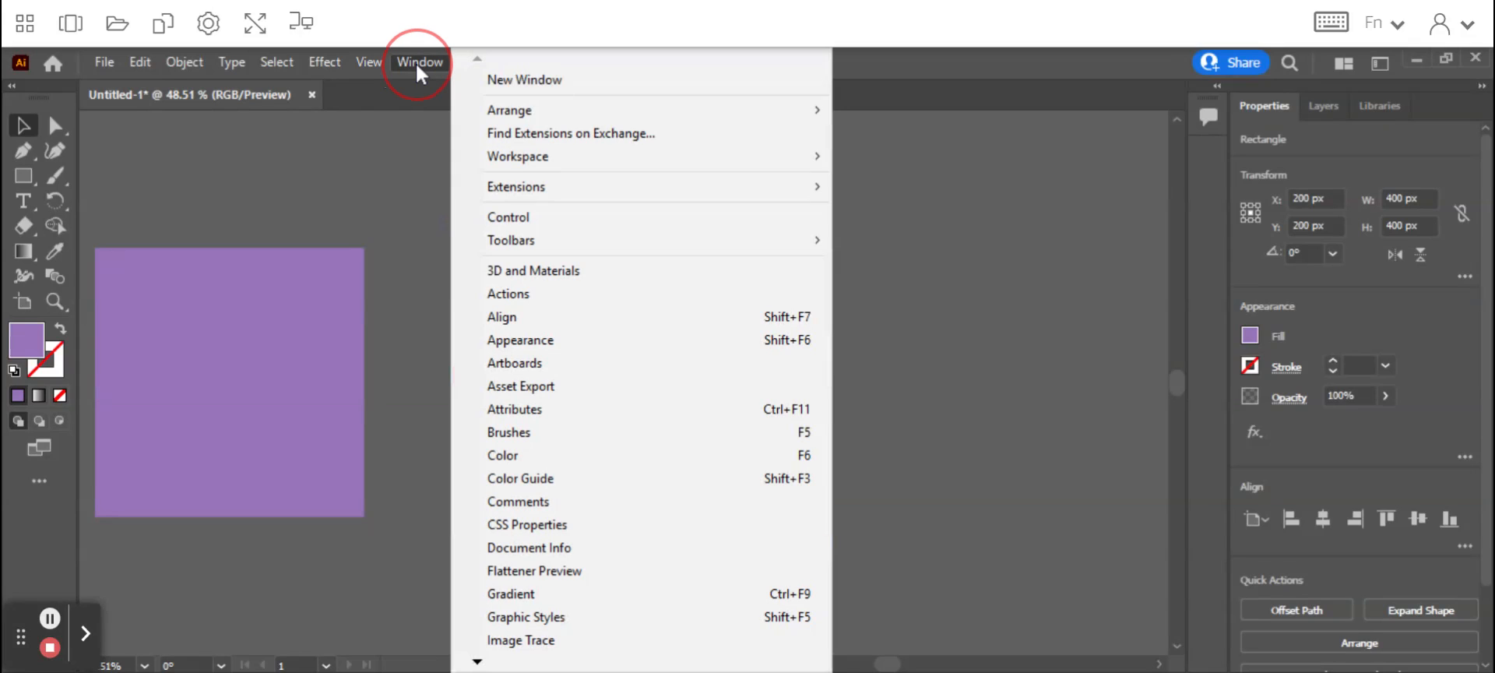
left_click(370, 63)
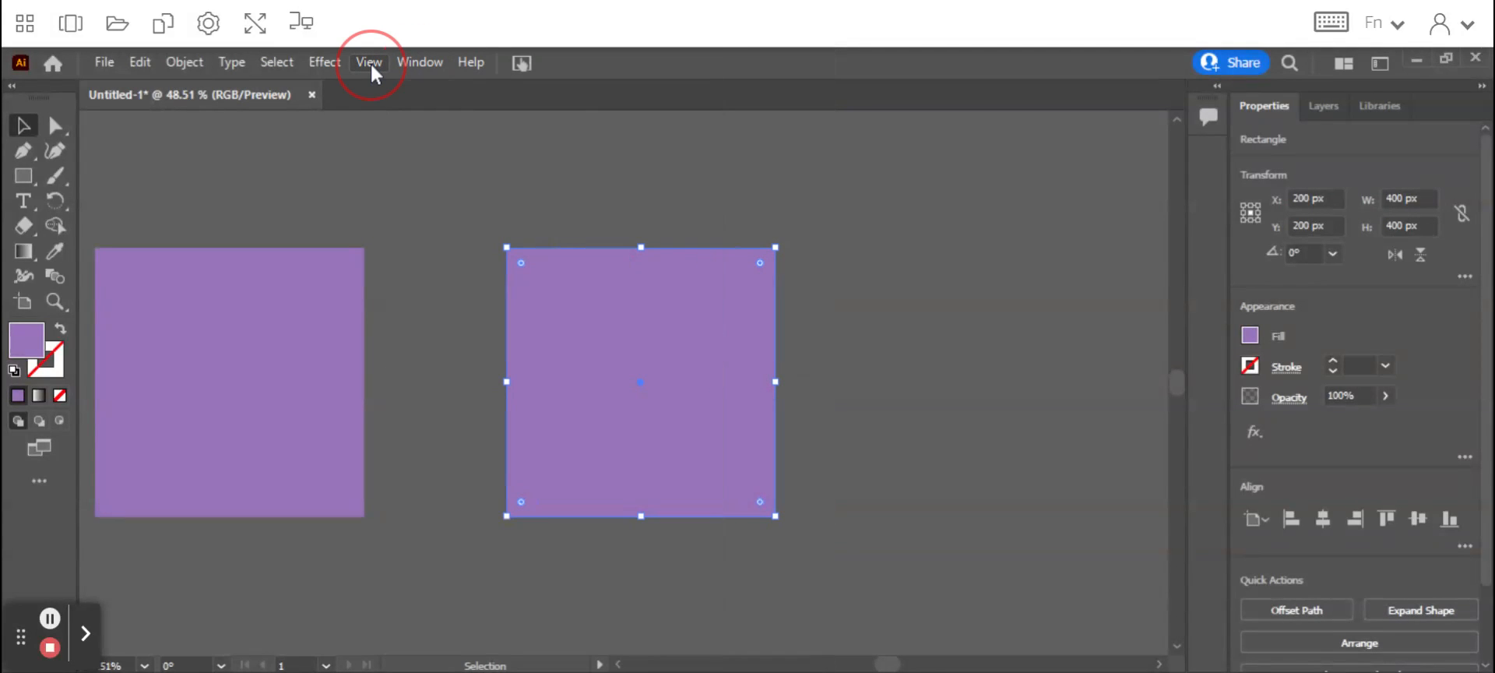
left_click(371, 64)
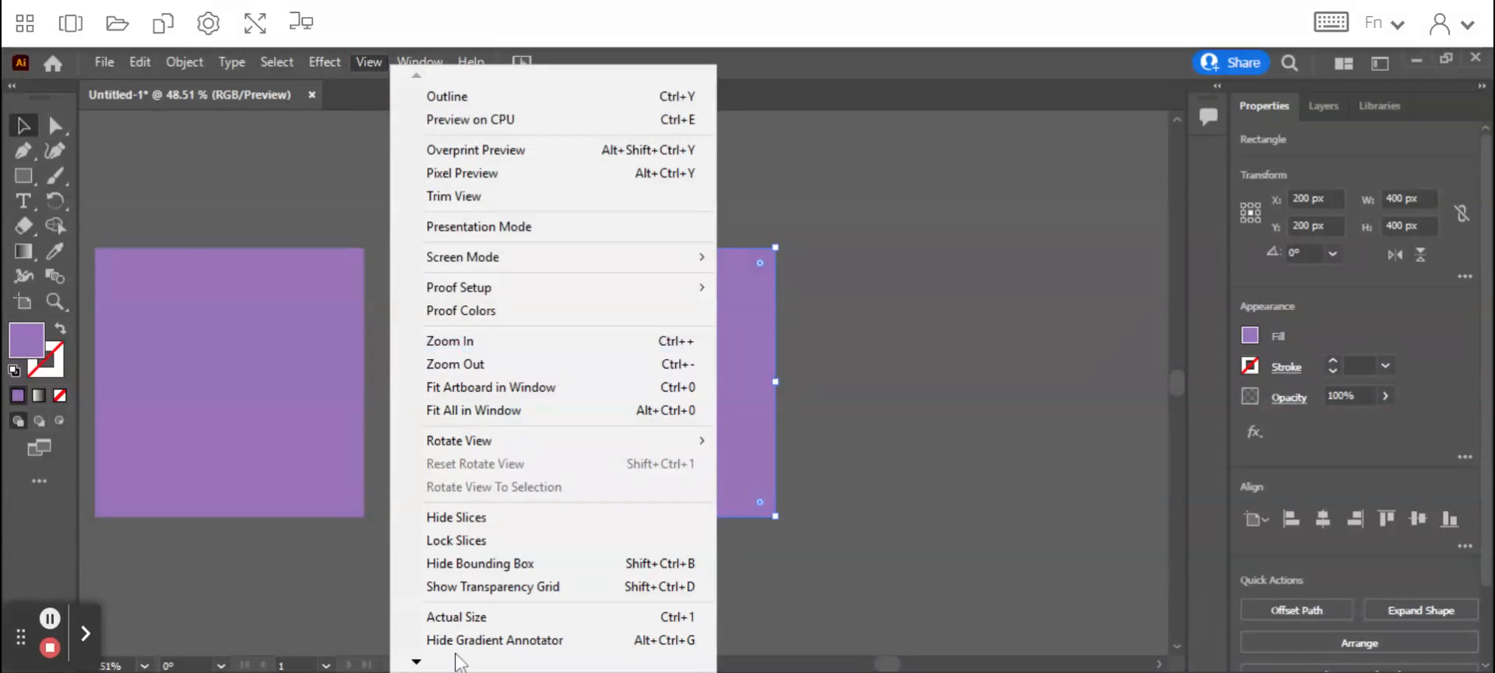
left_click(415, 663)
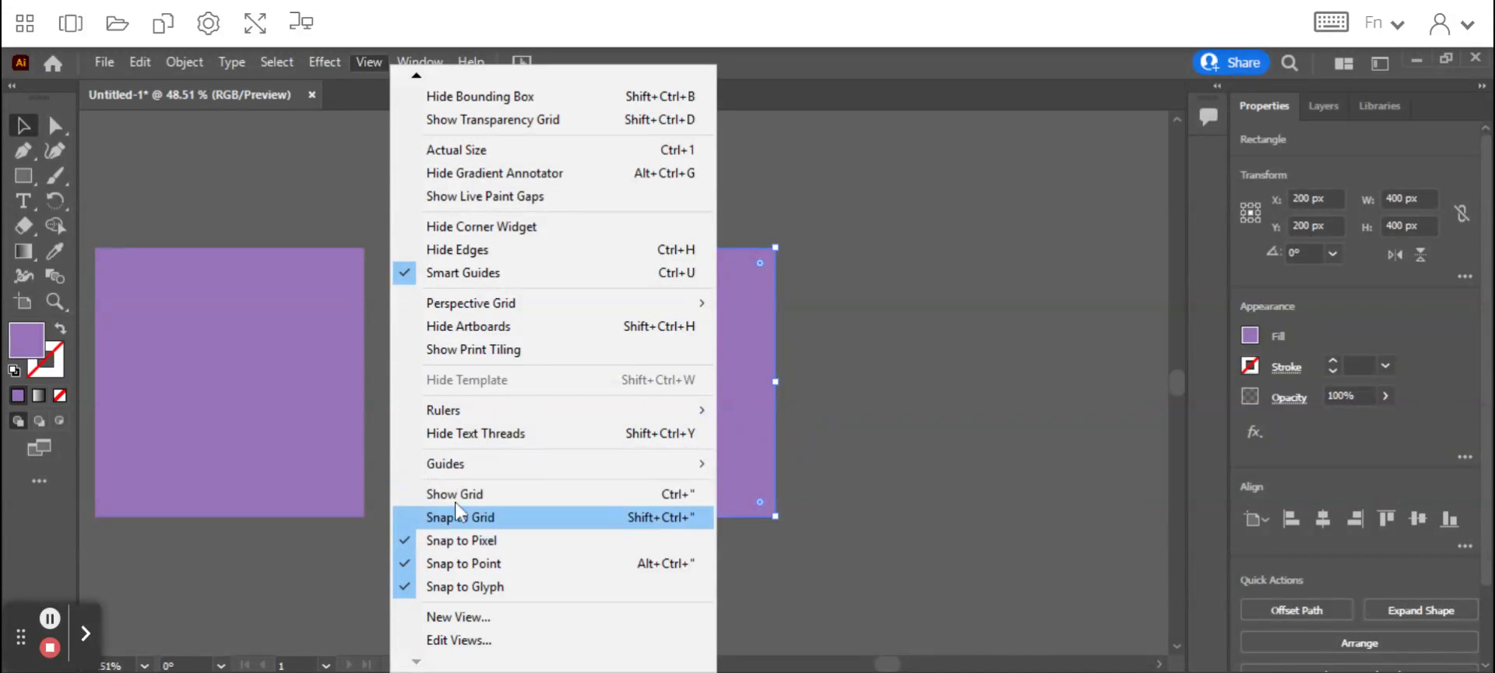
left_click(406, 517)
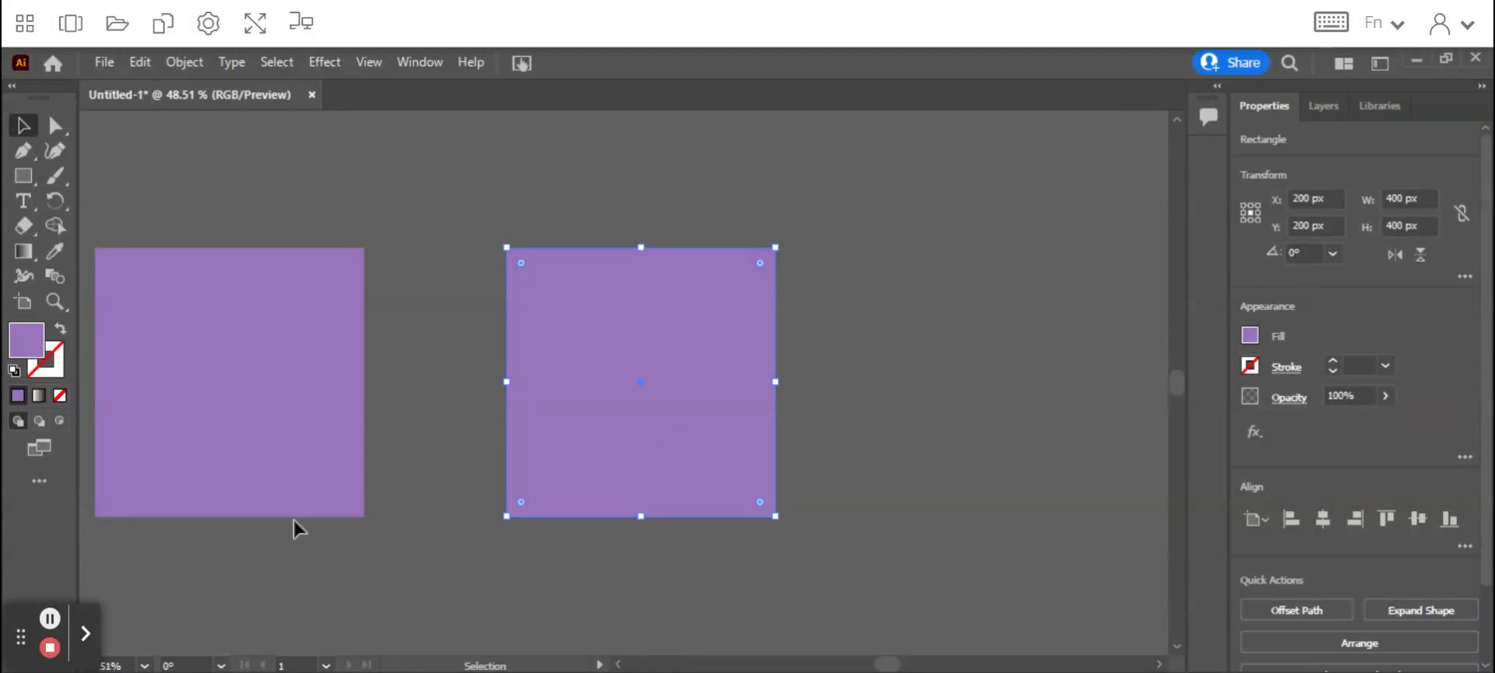
Send the artboard's purple square to the back and delete the spare purple square beside the artboard
right_click(580, 424)
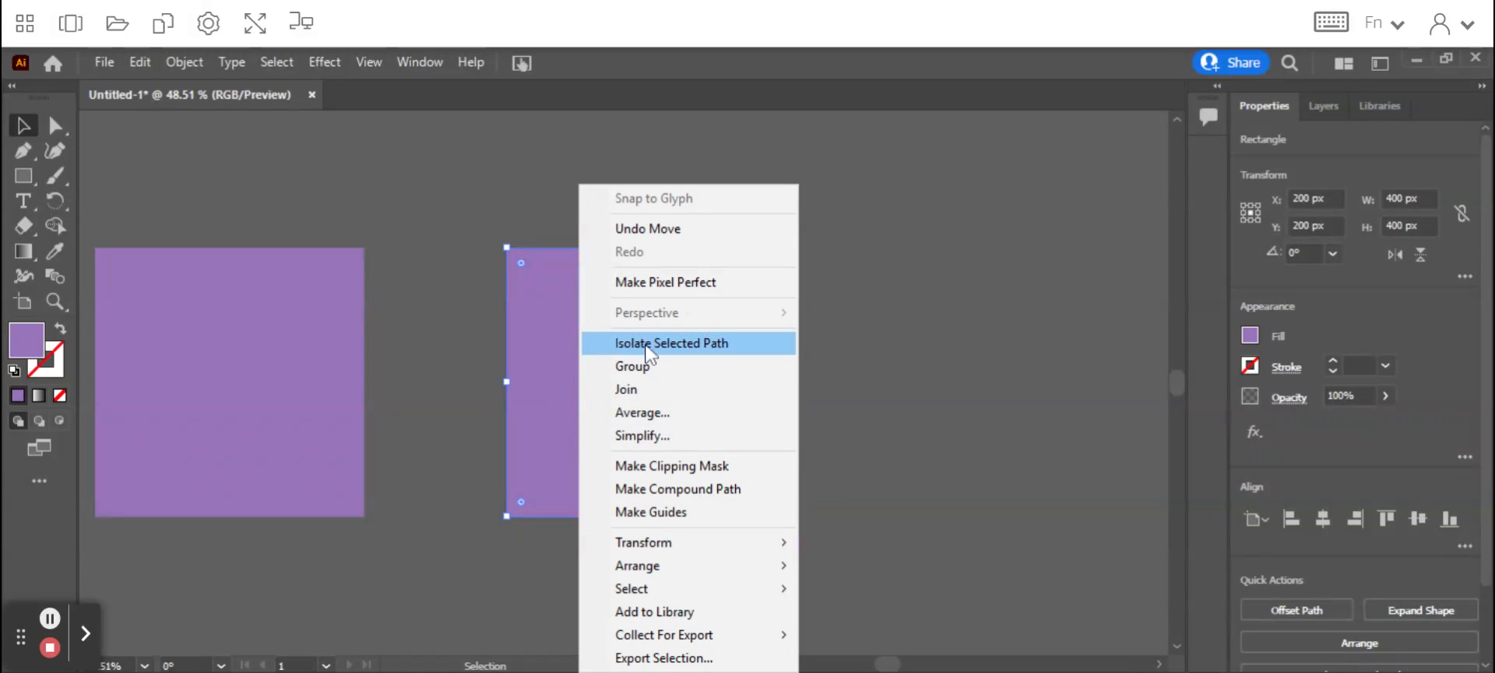
mouse_move(664, 575)
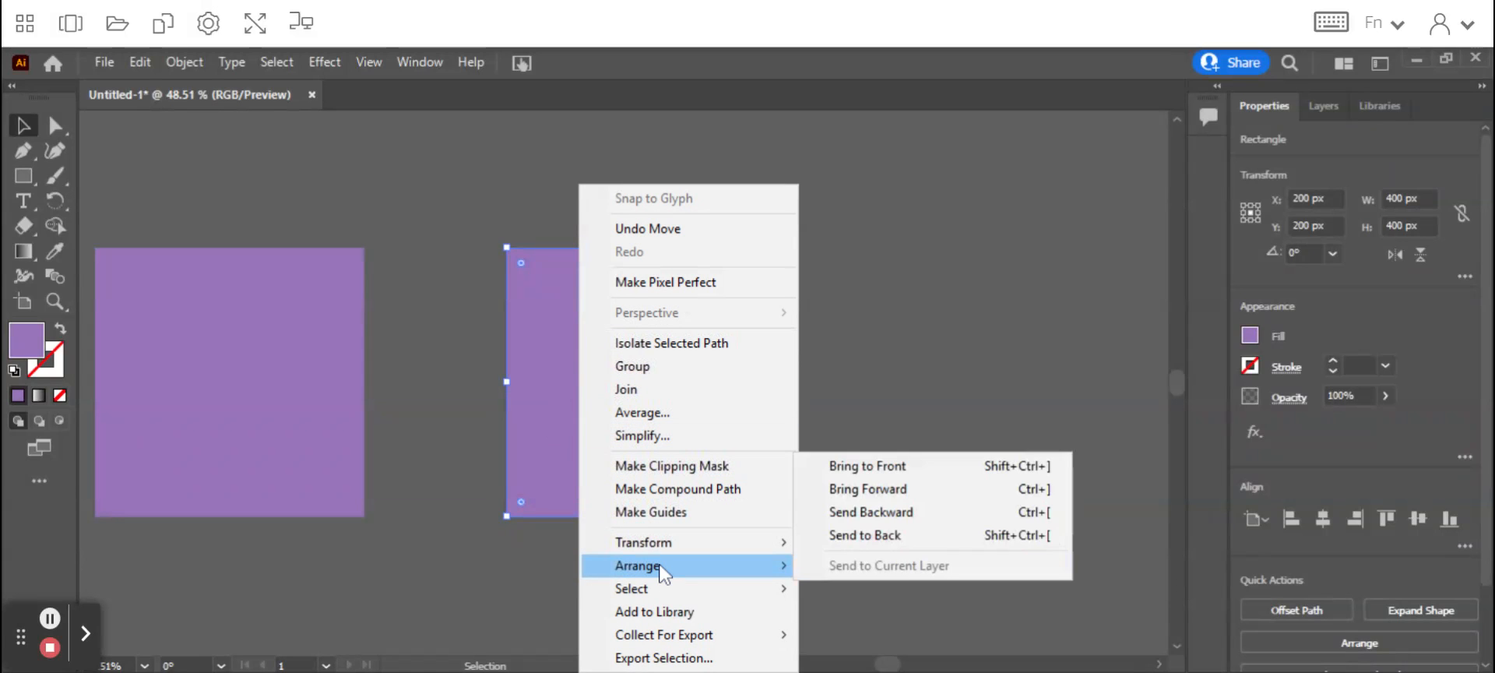
left_click(866, 535)
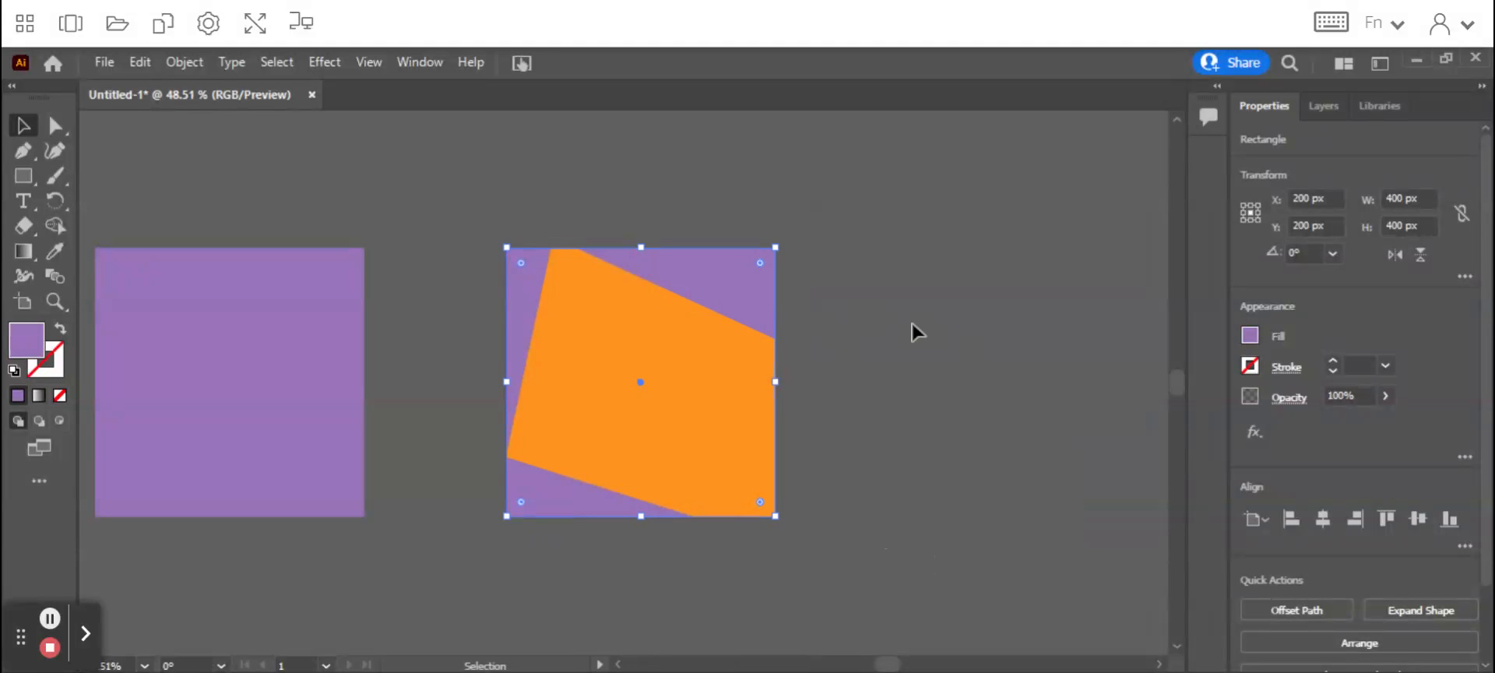
left_click(180, 310)
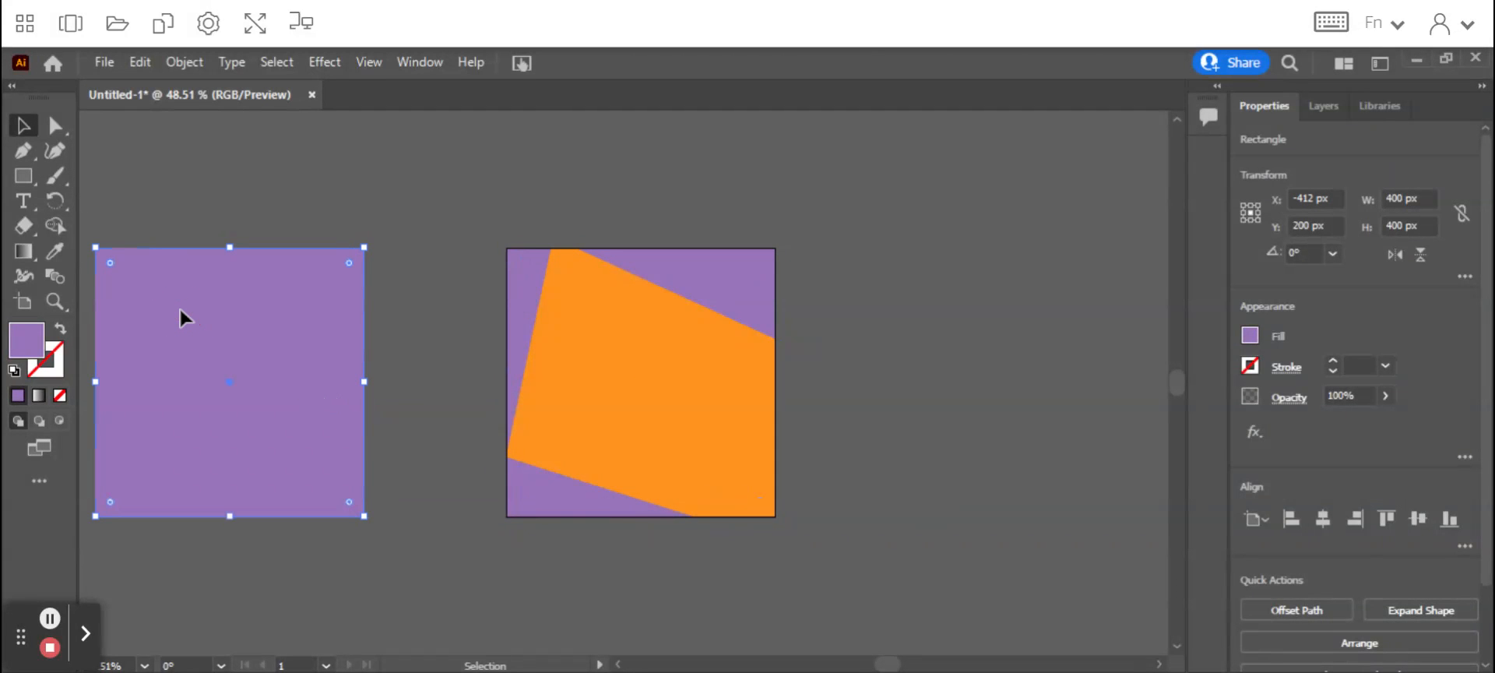
key("Delete")
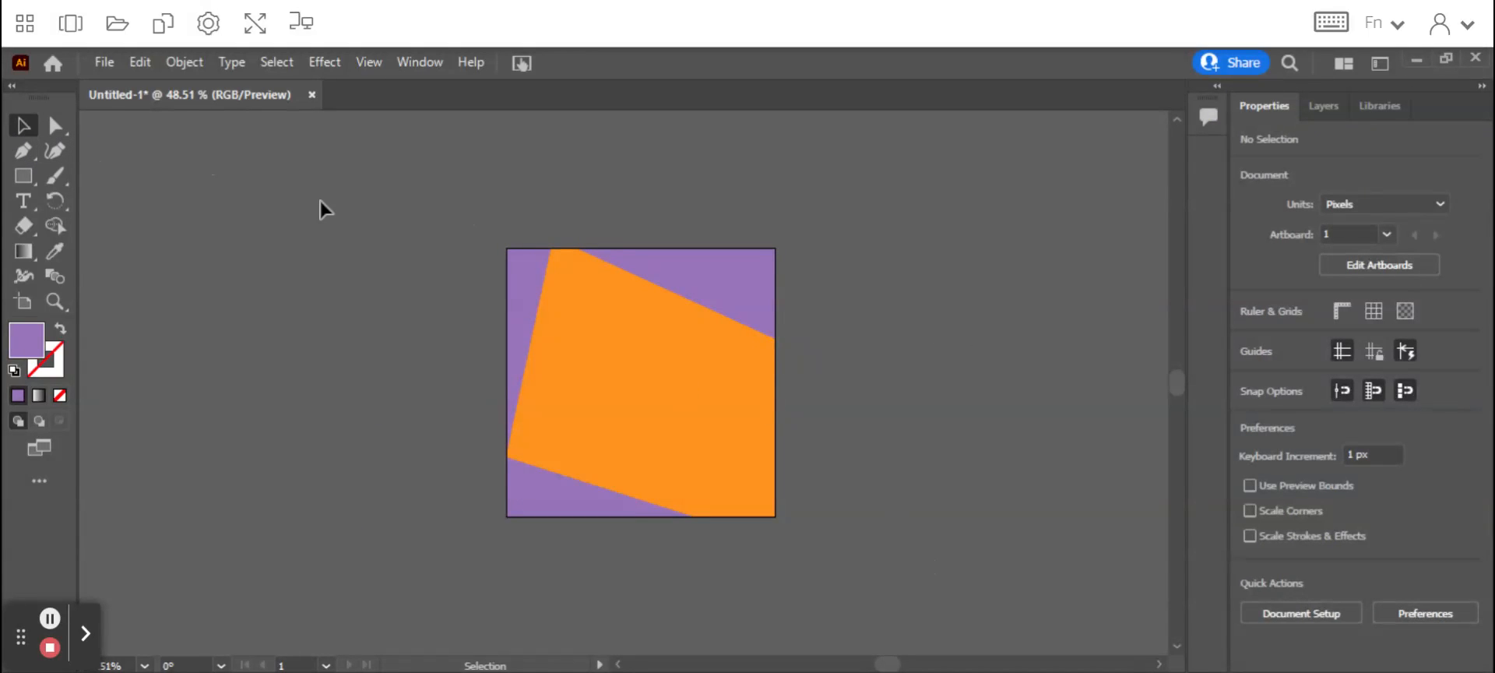
Make a new pattern from the orange shape and the purple square together, and dismiss the swatch notice
left_click(473, 206)
left_click_drag(473, 206, 793, 578)
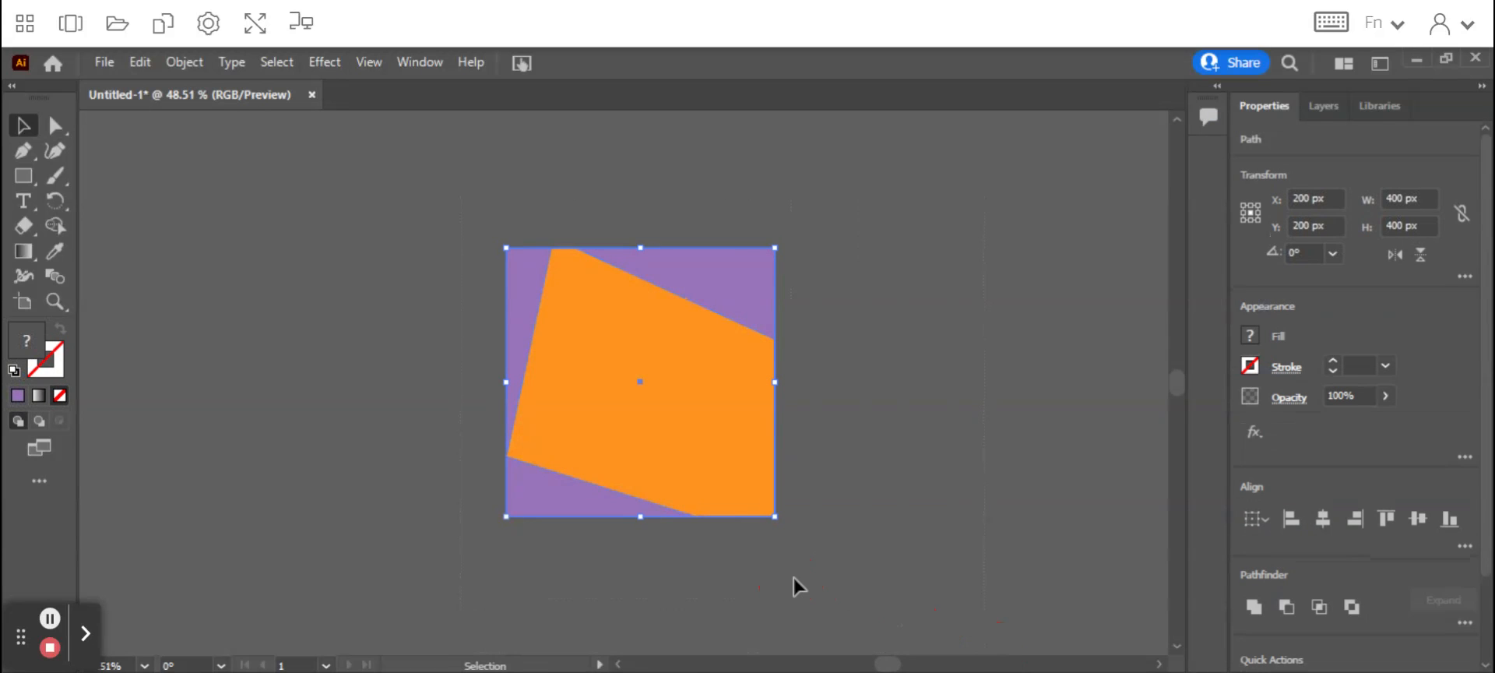
left_click(163, 23)
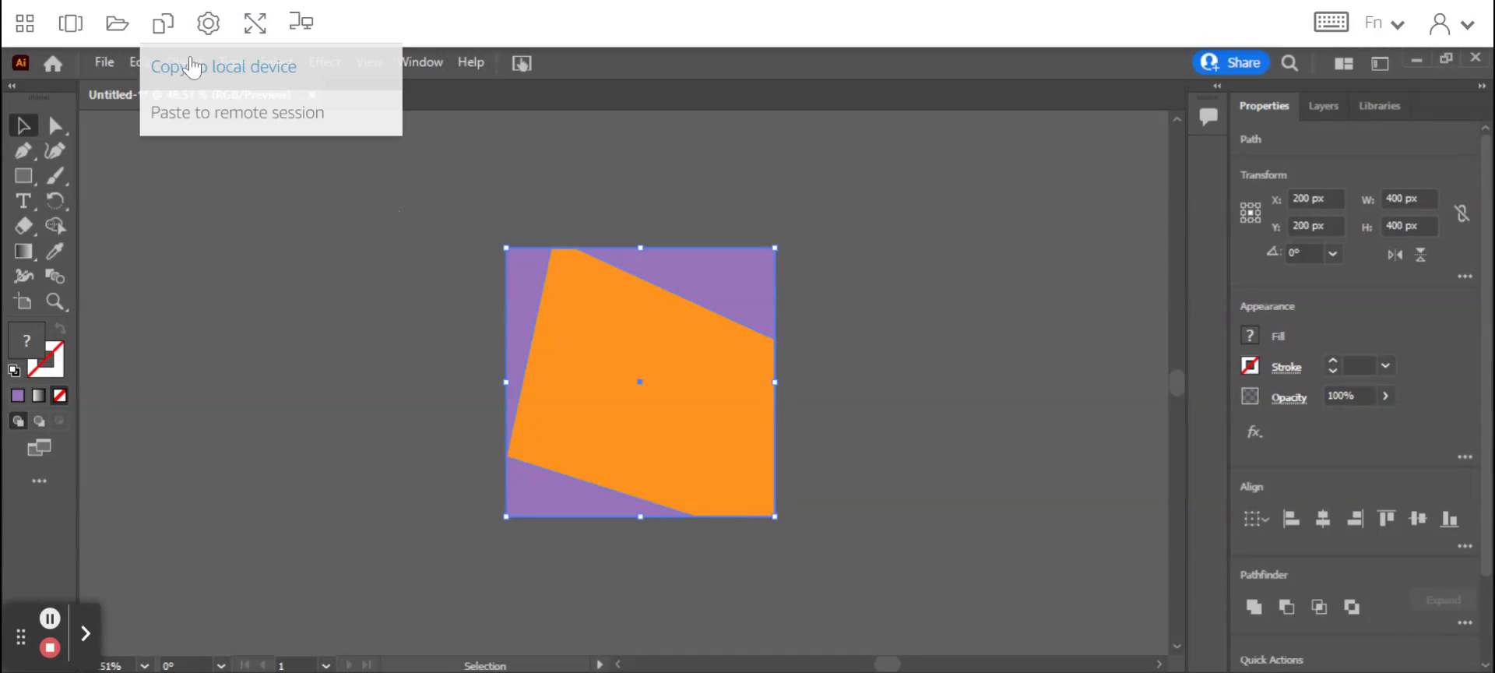
left_click(184, 62)
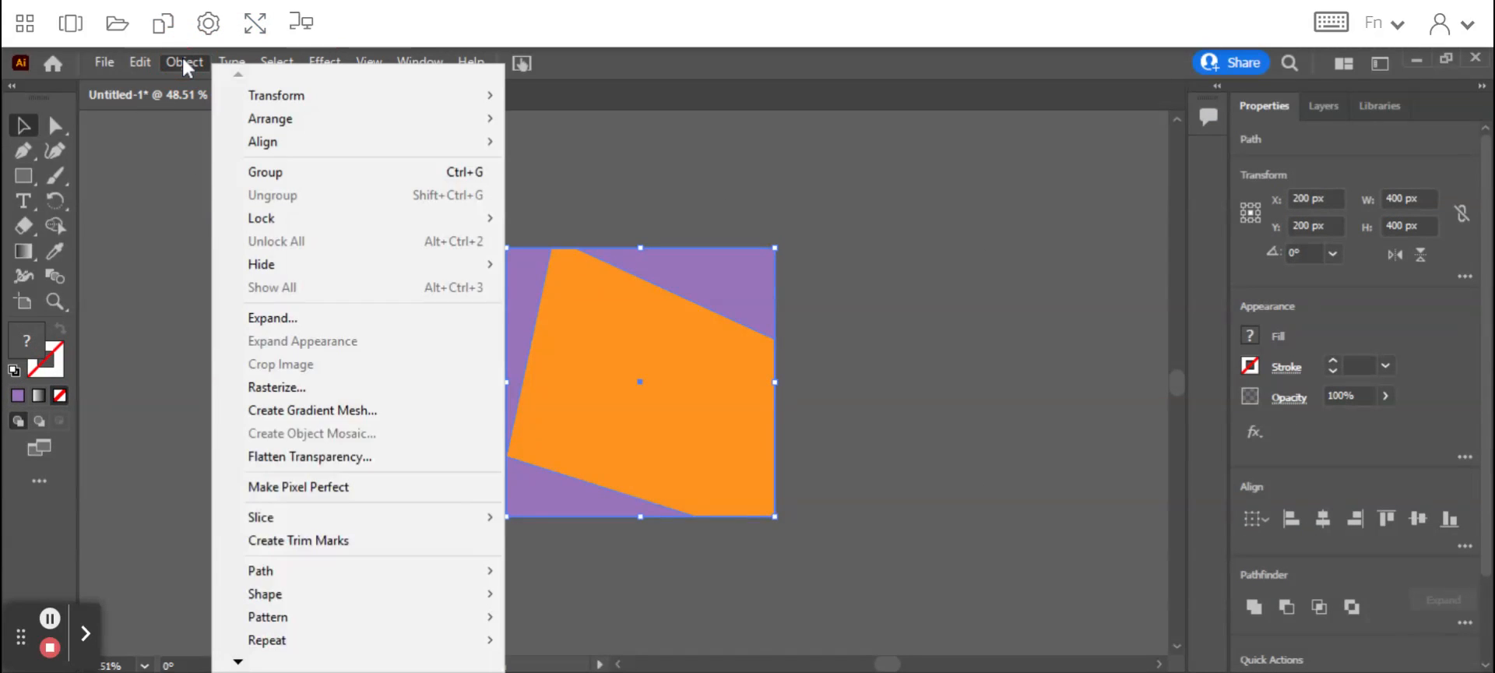
mouse_move(282, 621)
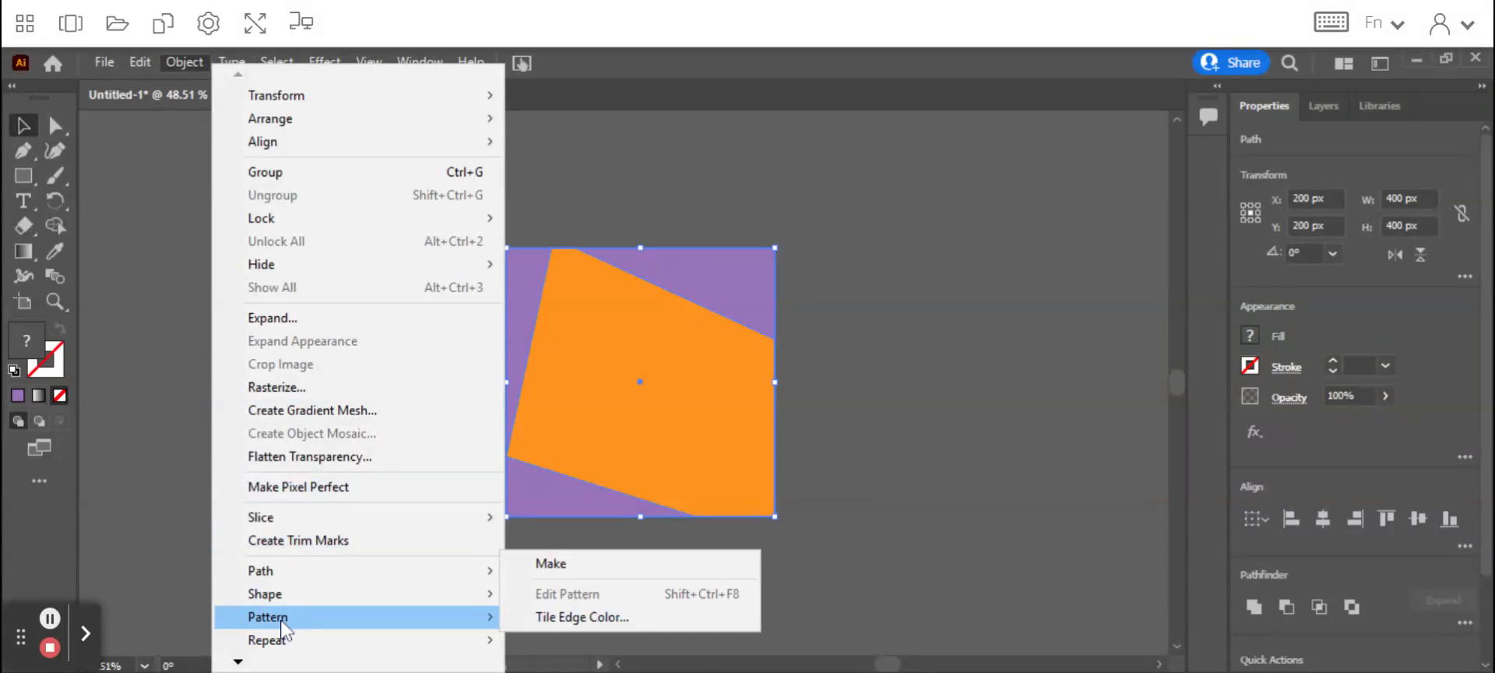
left_click(562, 566)
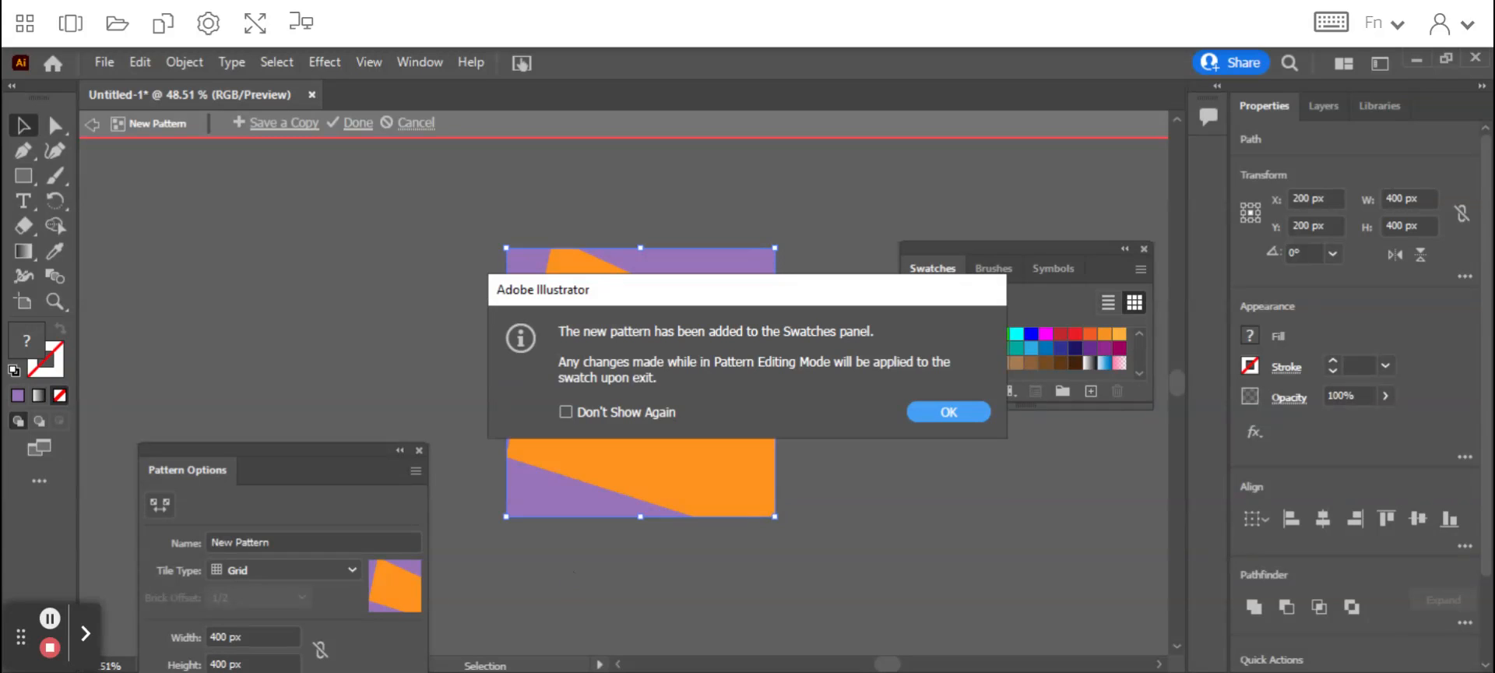
left_click(945, 413)
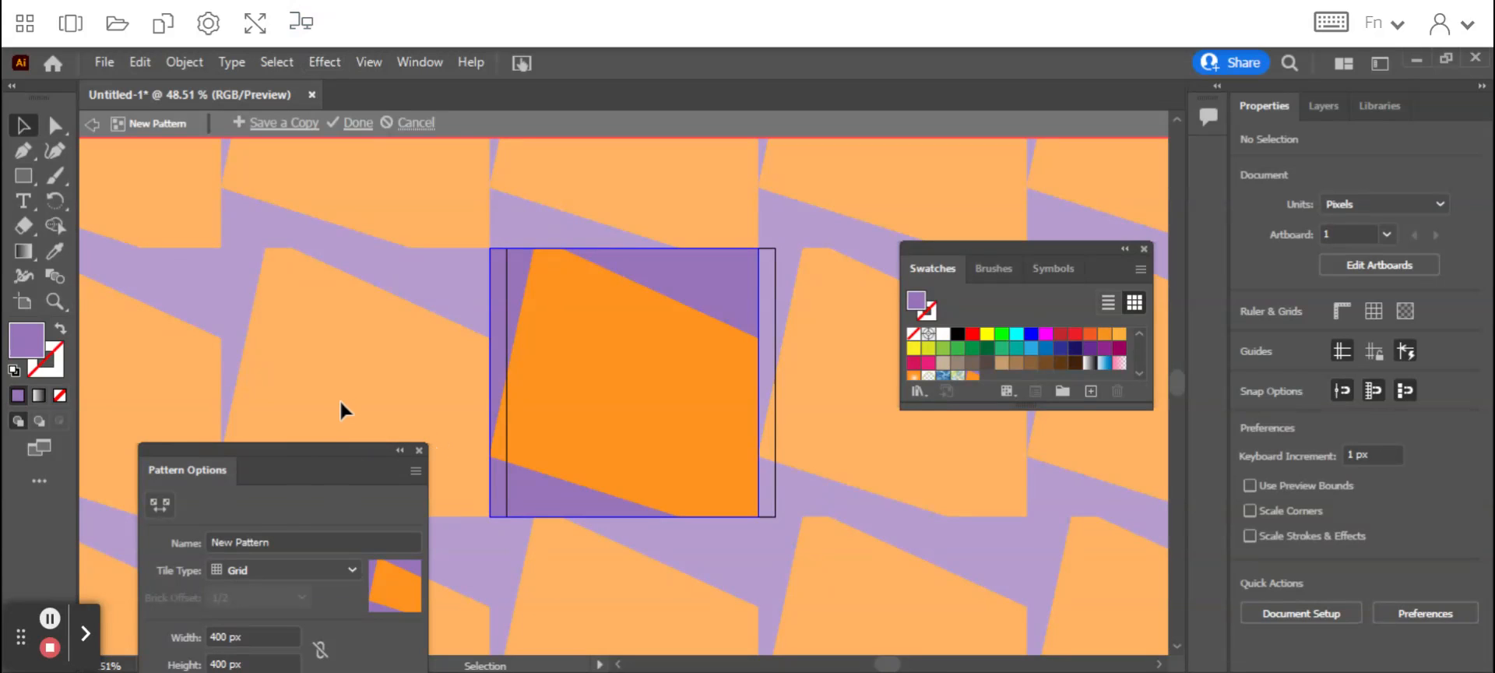
Move the pattern options clear of the canvas edge and set the pattern copies to dim to 100%
left_click_drag(289, 445, 295, 243)
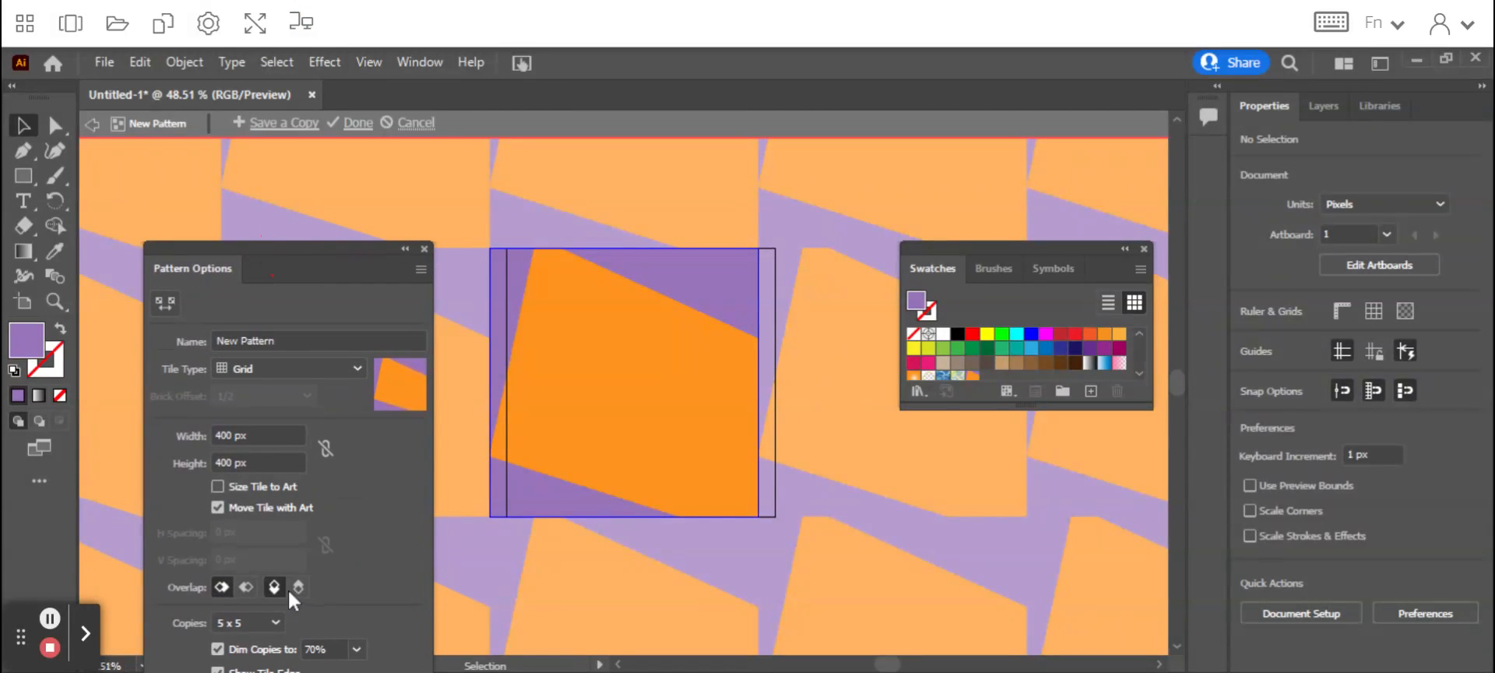
left_click(356, 648)
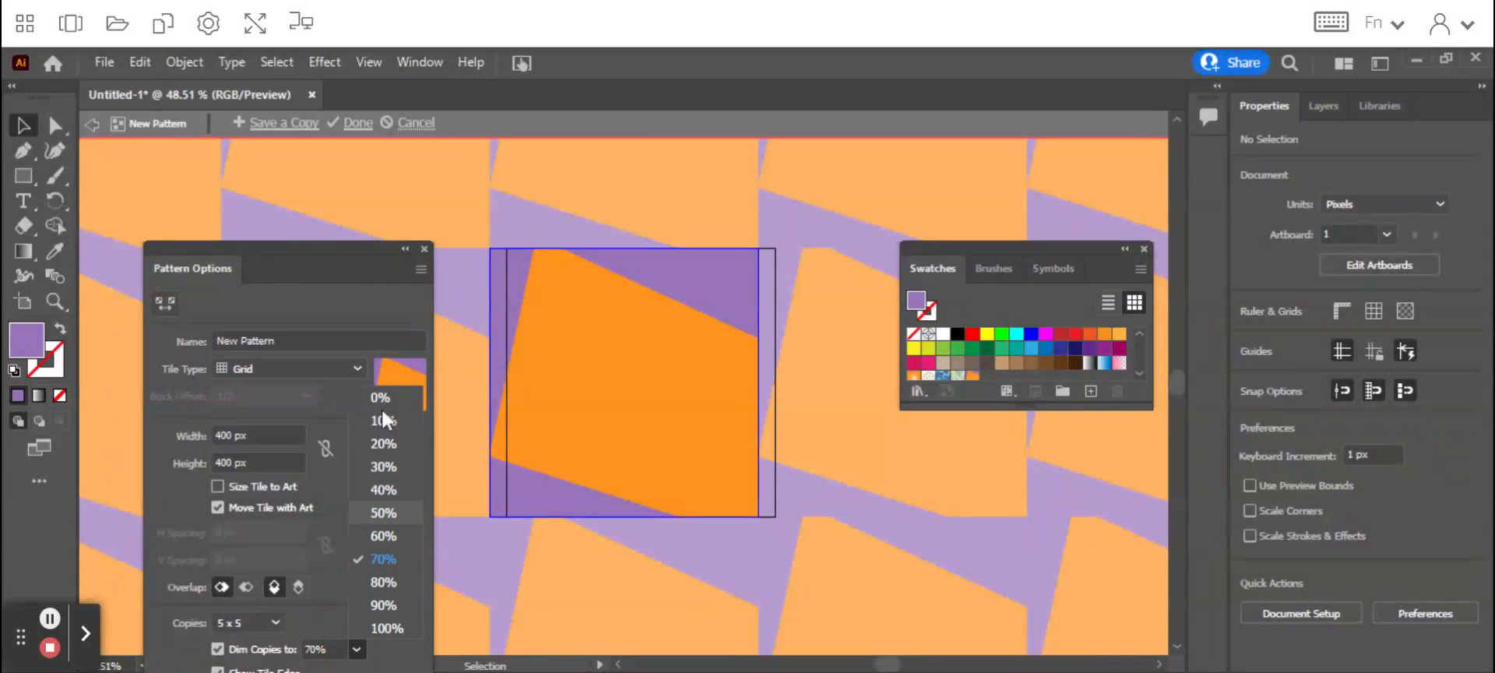
left_click(384, 628)
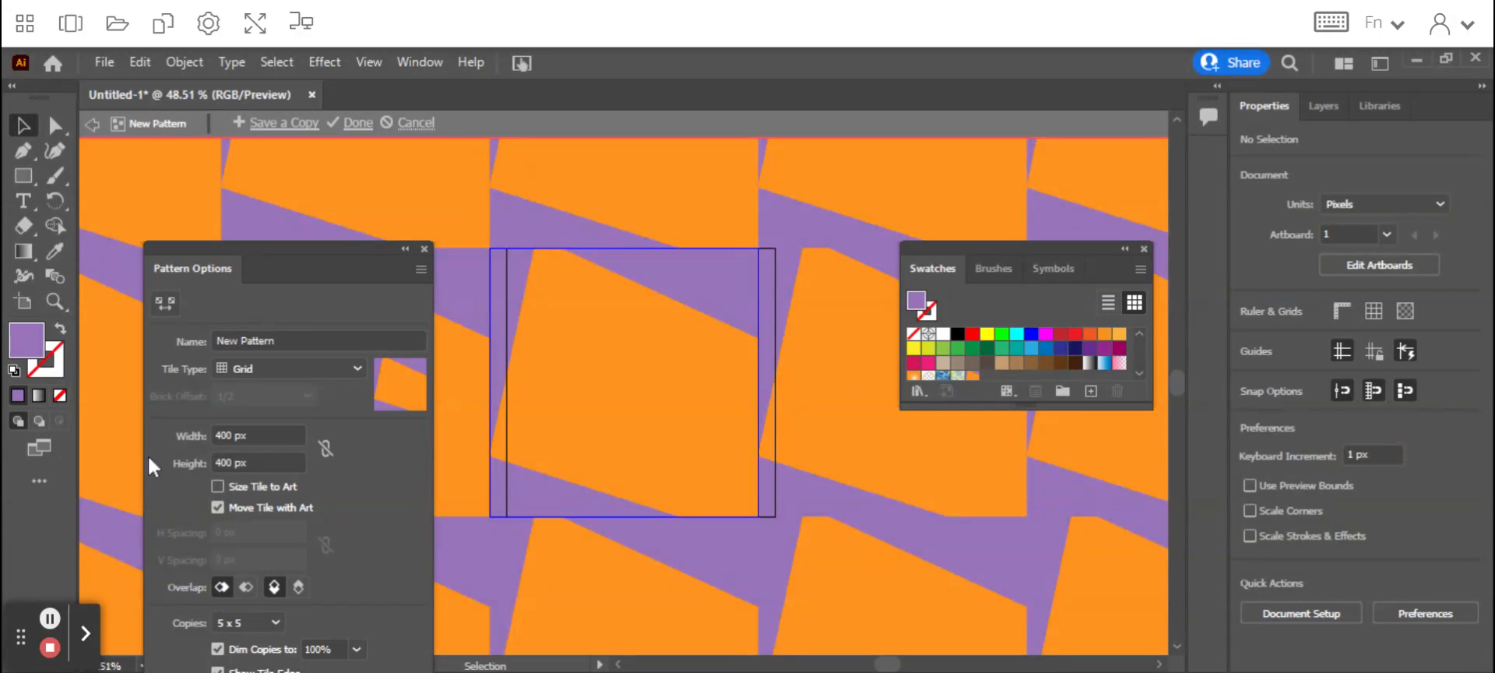
Try the Brick by Column tile type with Size Tile to Art on and Move Tile with Art off
left_click(218, 484)
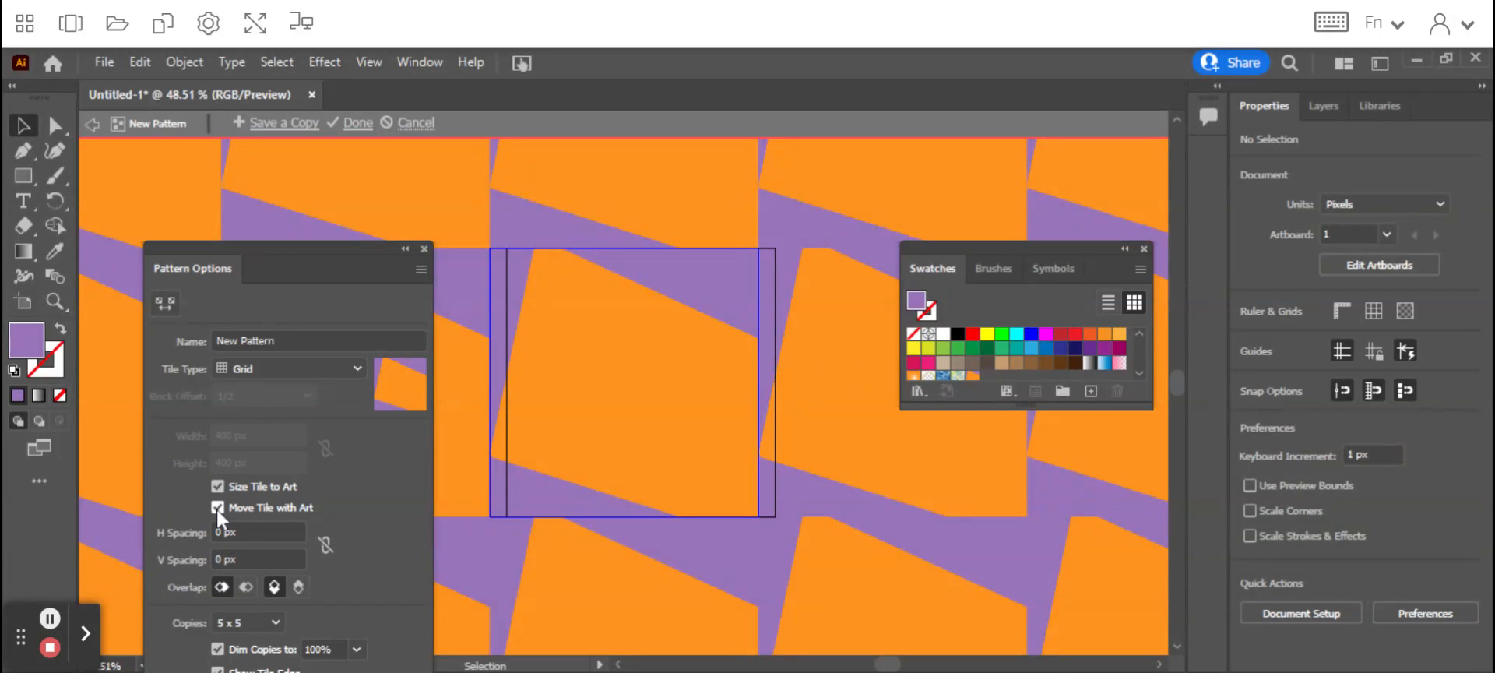
left_click(217, 506)
left_click(355, 363)
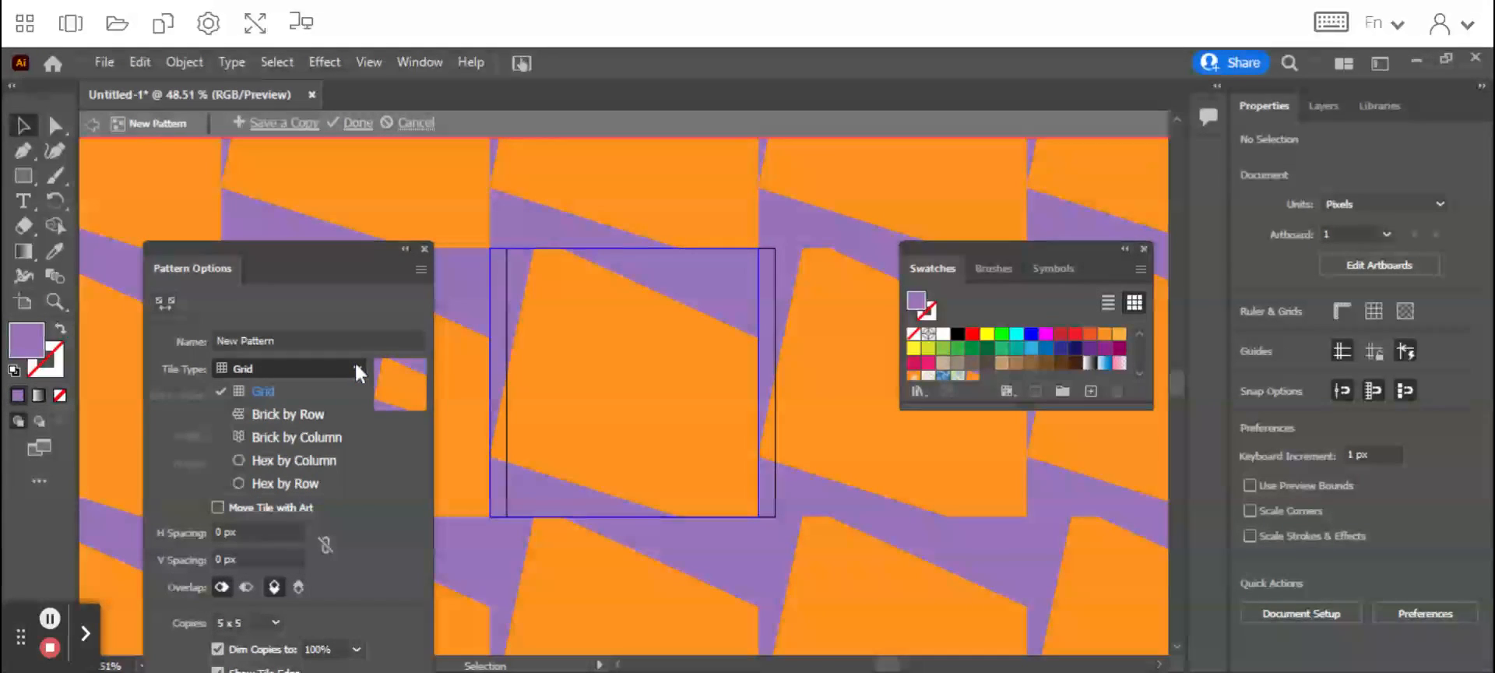
left_click(310, 436)
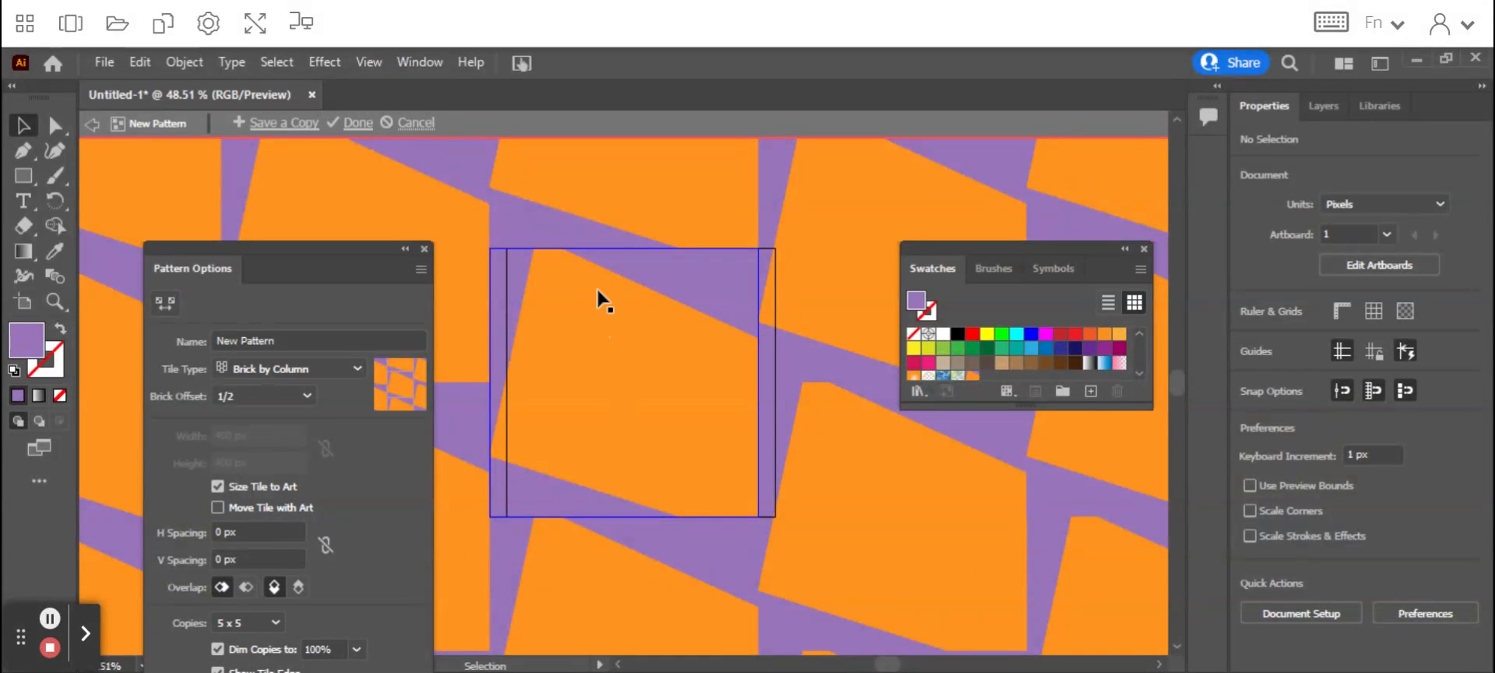
Turn off Size Tile to Art, with Move Tile with Art on, and try the Hex by Column tile type
left_click(217, 488)
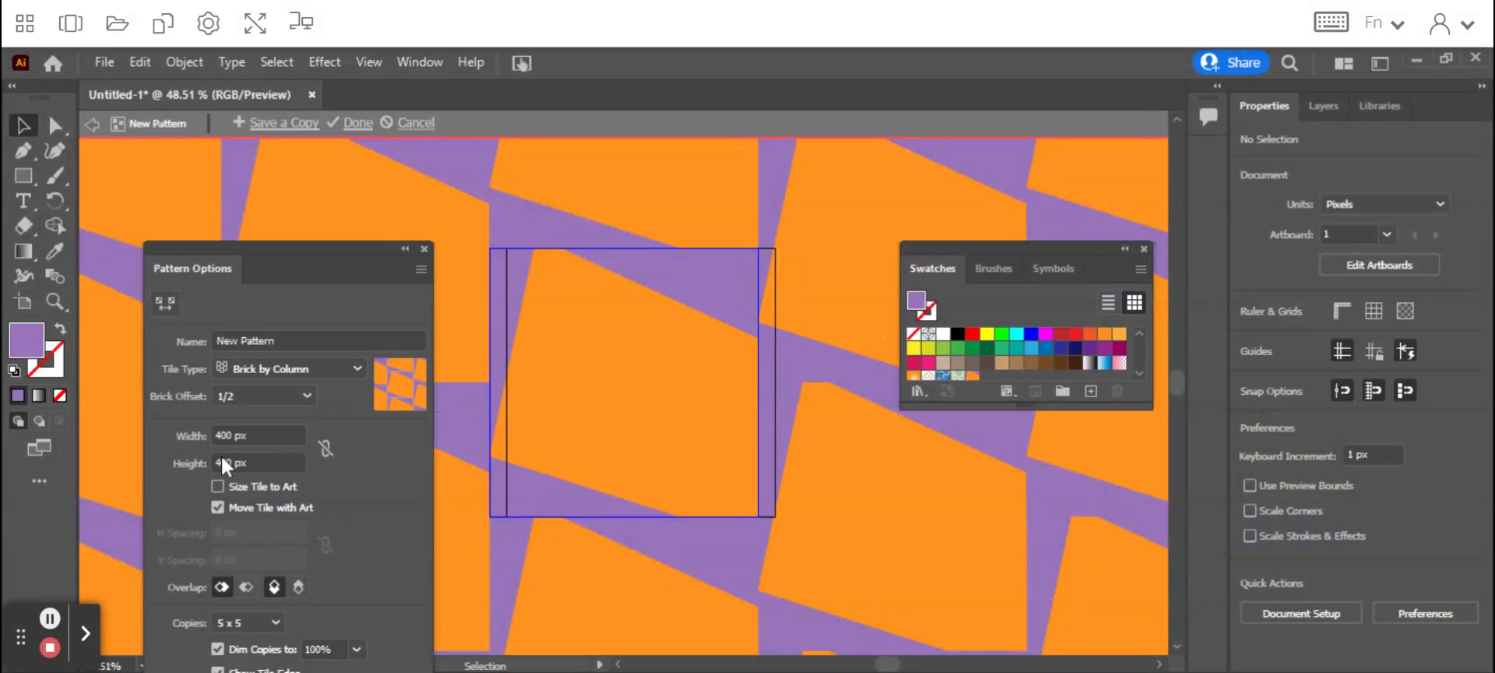
left_click(358, 367)
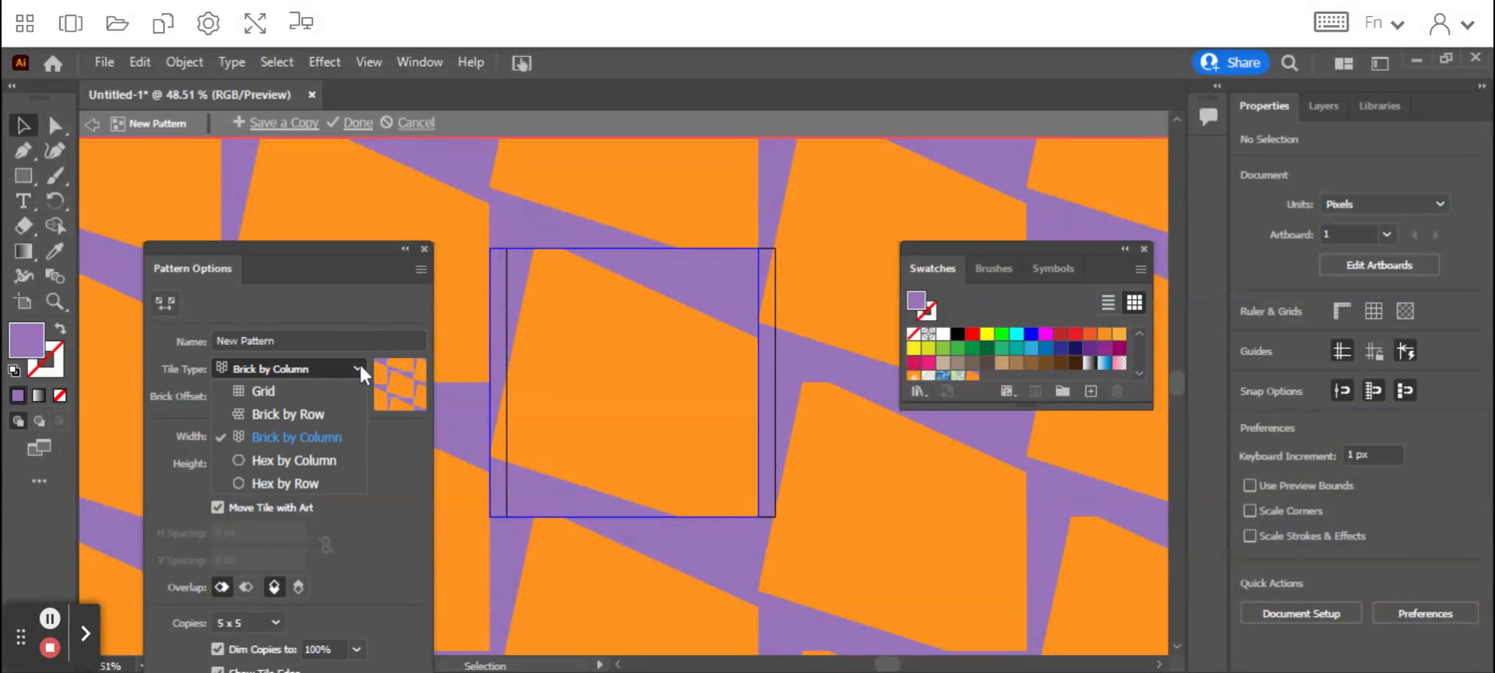
left_click(294, 459)
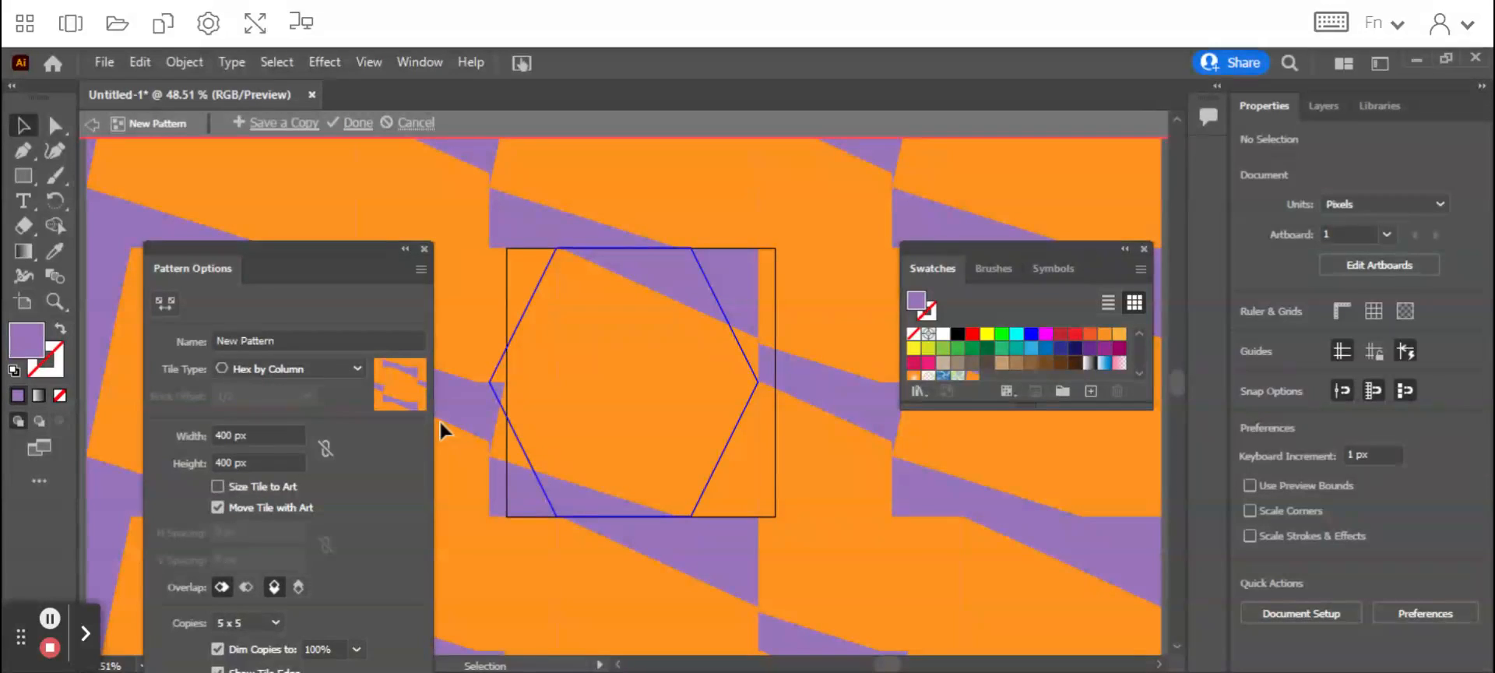
Switch the pattern's tile type back to Brick by Column for comparison, and set it to Brick by Row
left_click(360, 369)
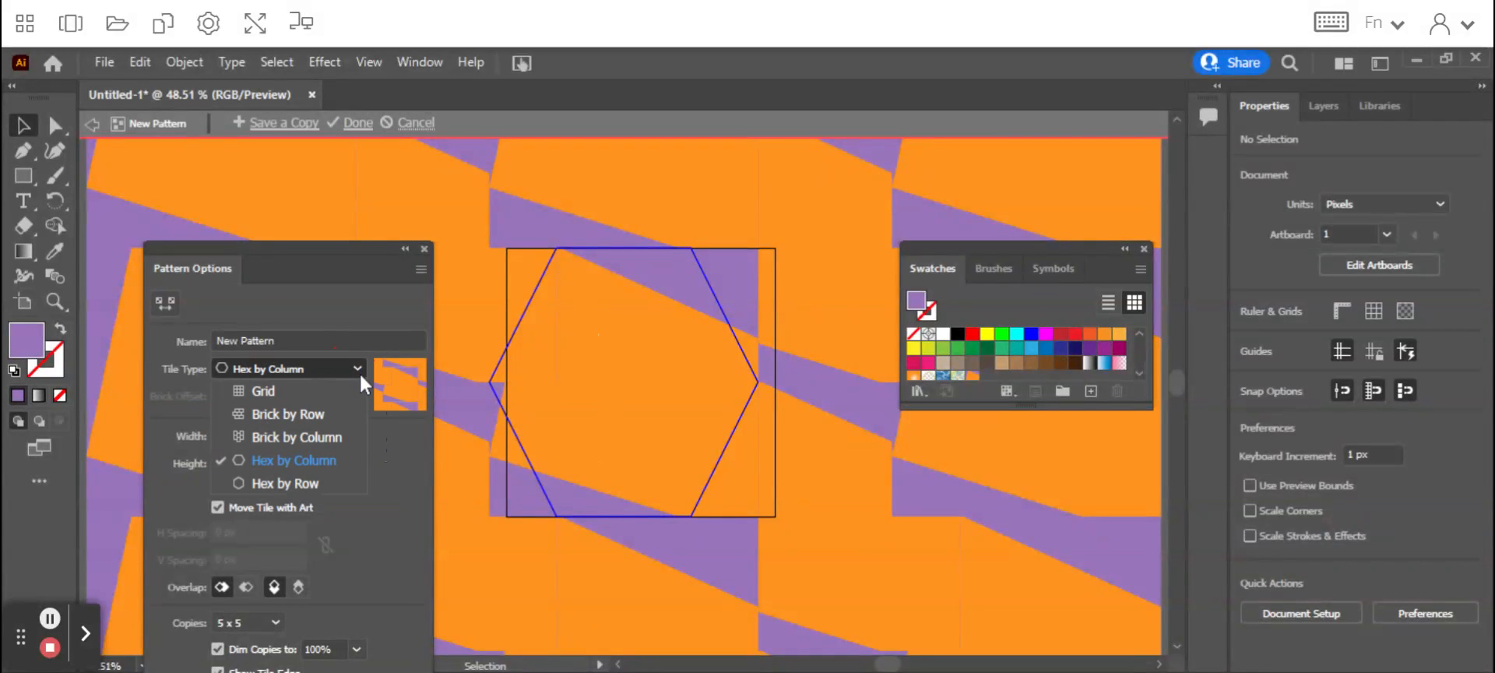
left_click(313, 436)
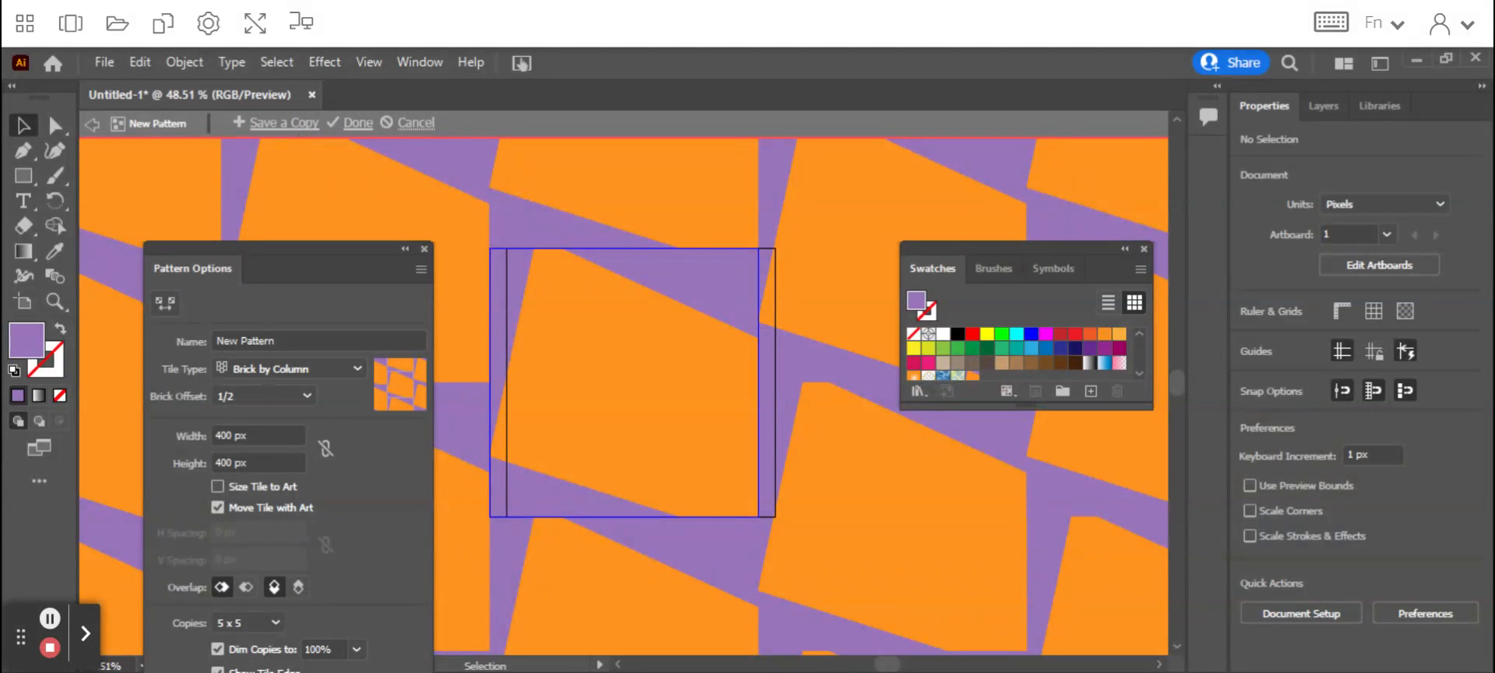
left_click(357, 366)
left_click(279, 408)
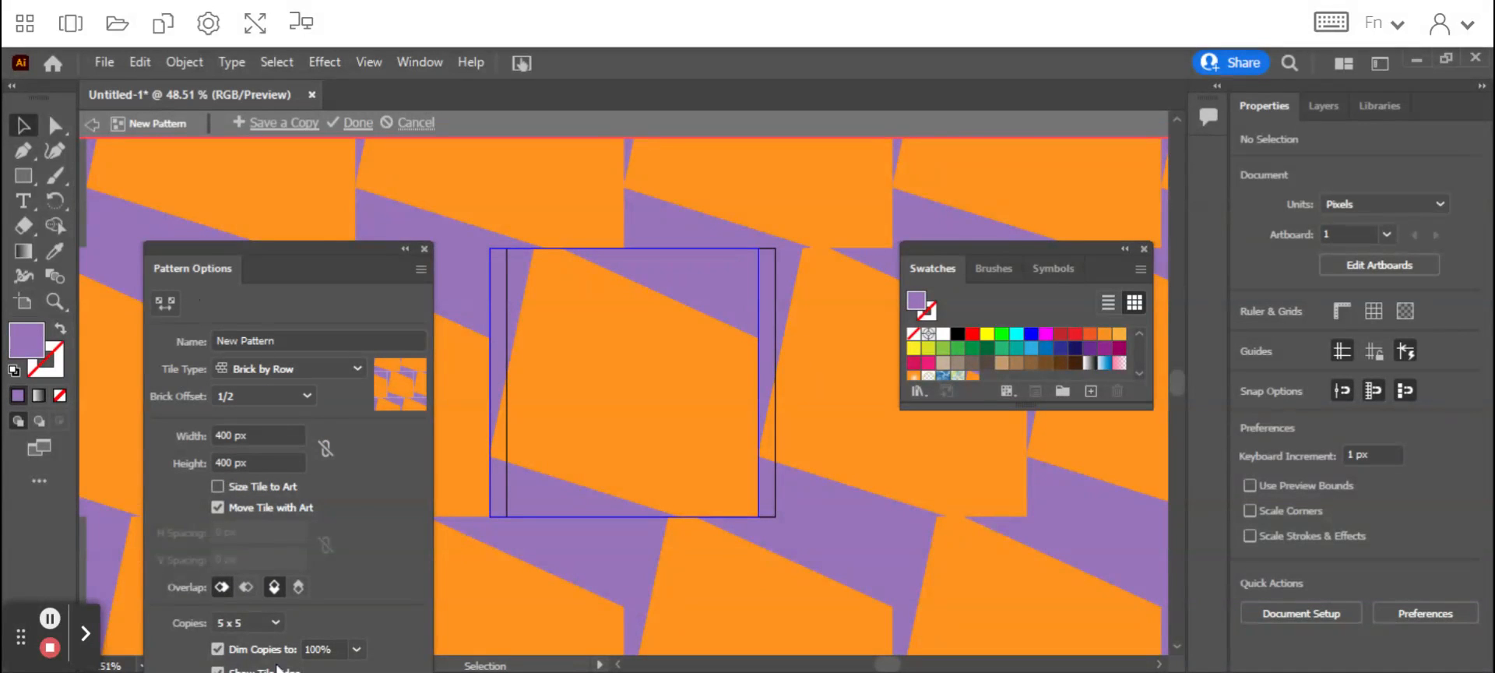
Finish editing the Brick by Row pattern and set the fill to the new orange and purple pattern swatch
left_click_drag(334, 243, 340, 117)
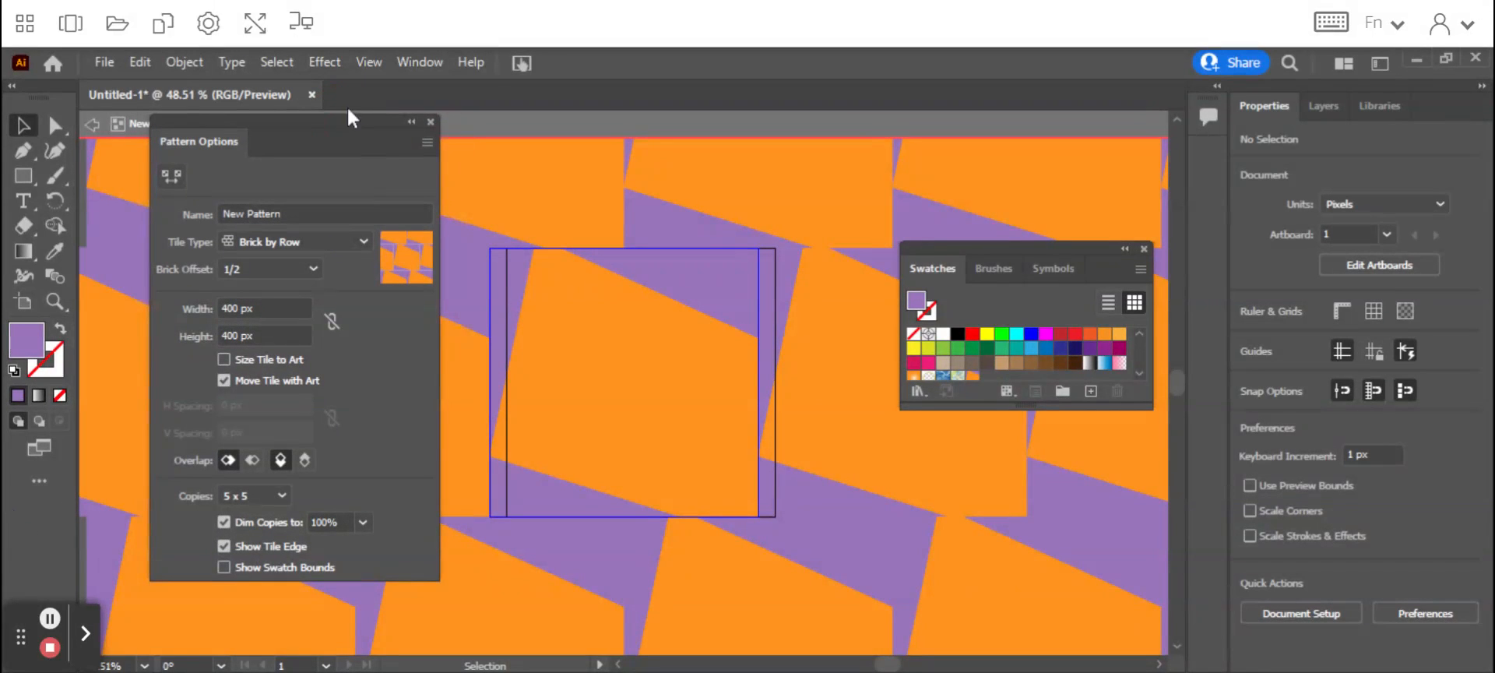
left_click_drag(345, 121, 356, 243)
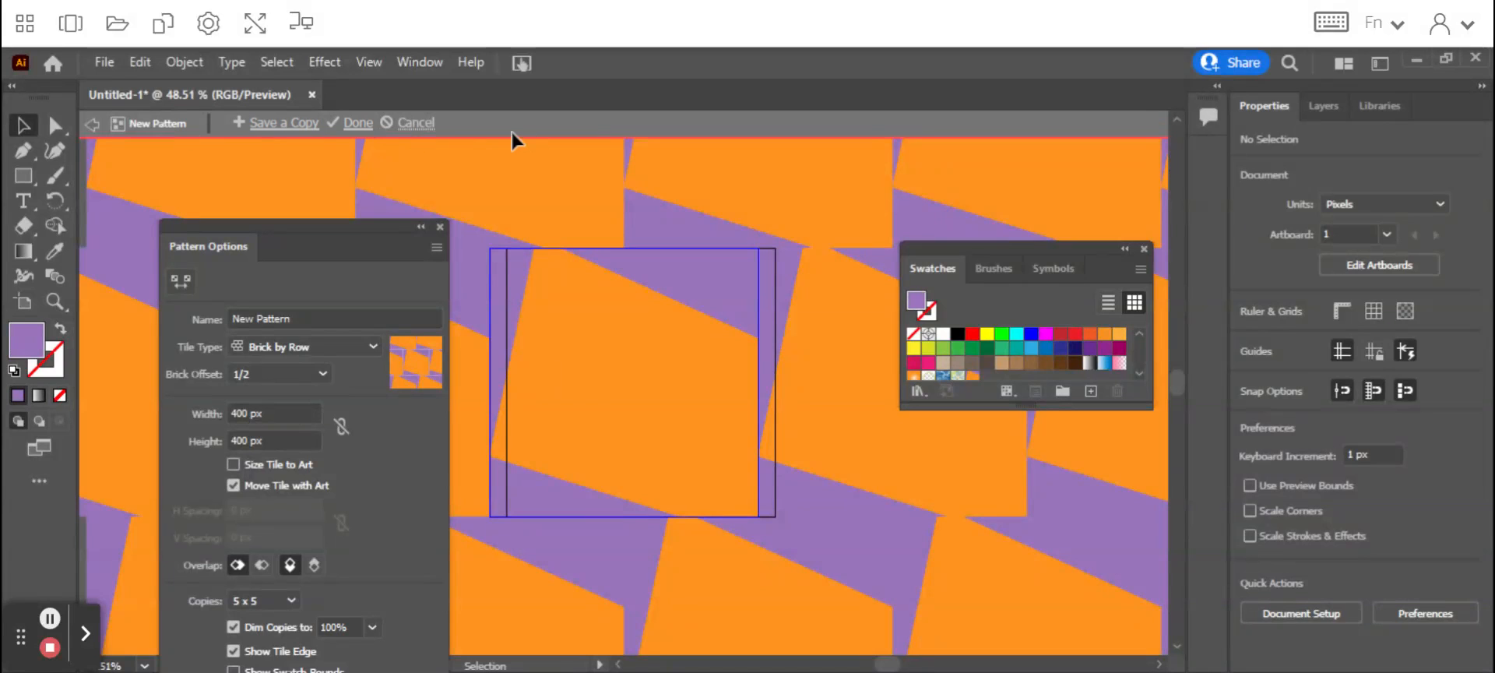
left_click(359, 125)
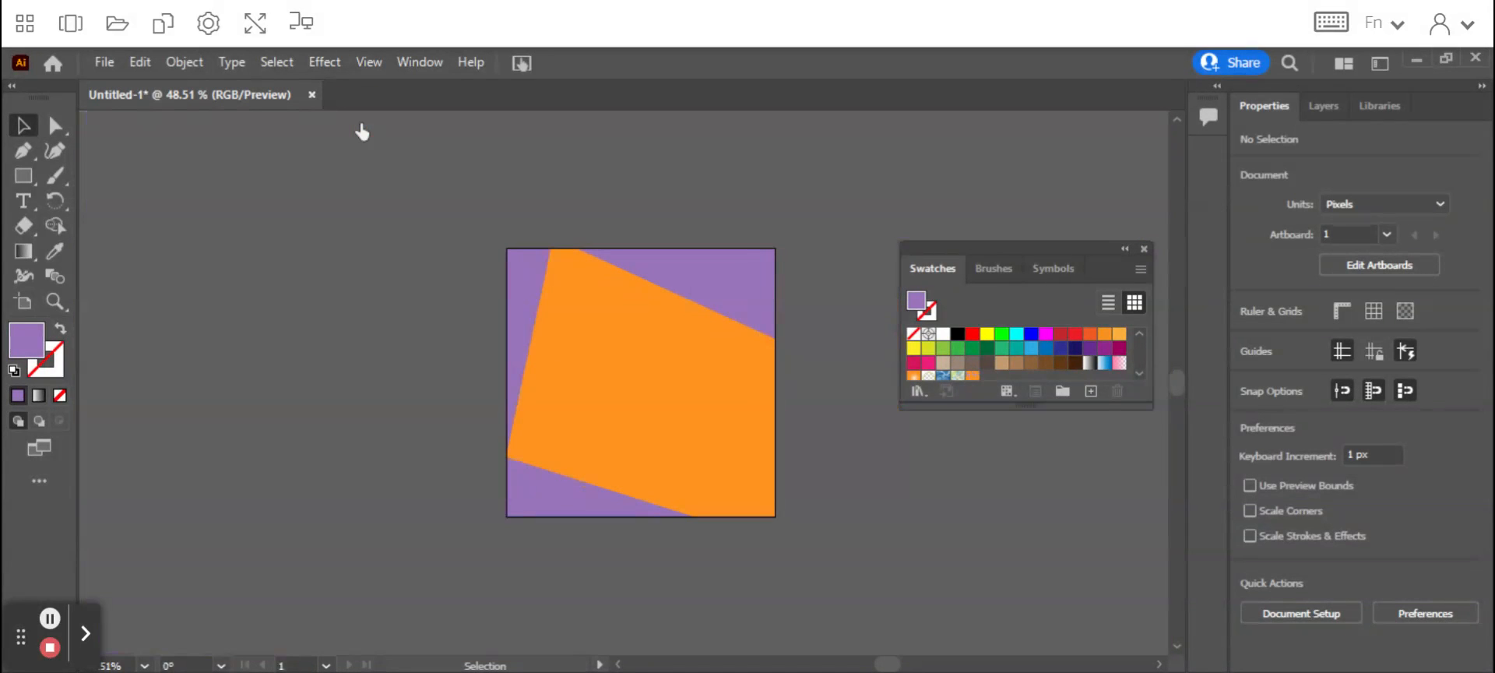
left_click(972, 376)
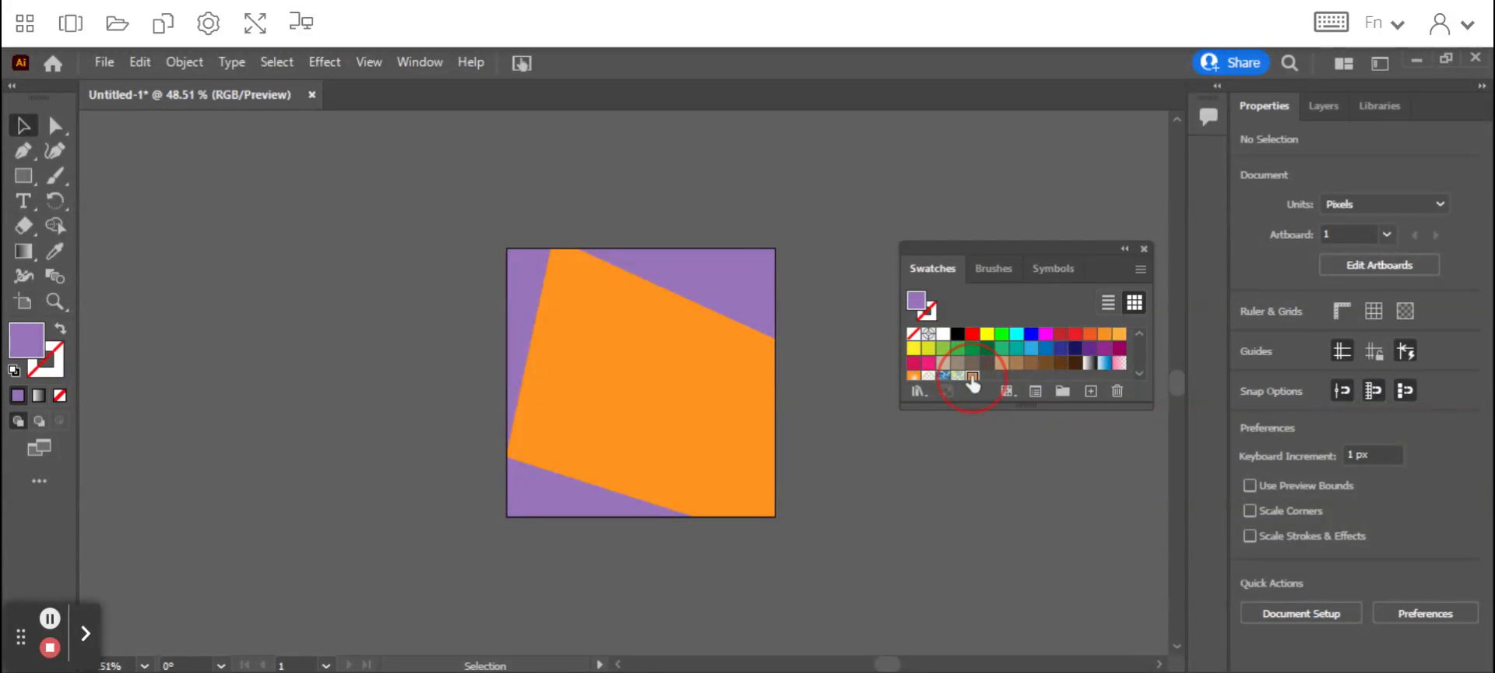
left_click(972, 376)
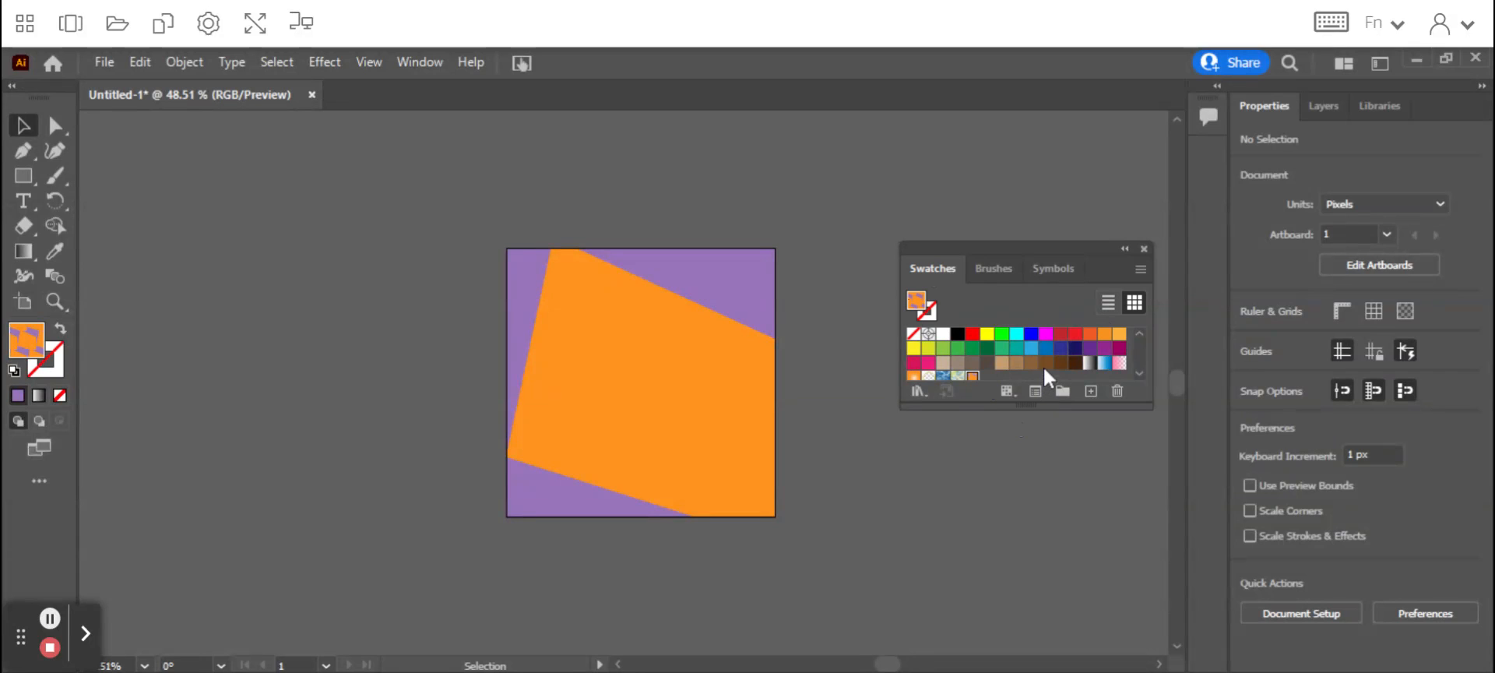
left_click(407, 61)
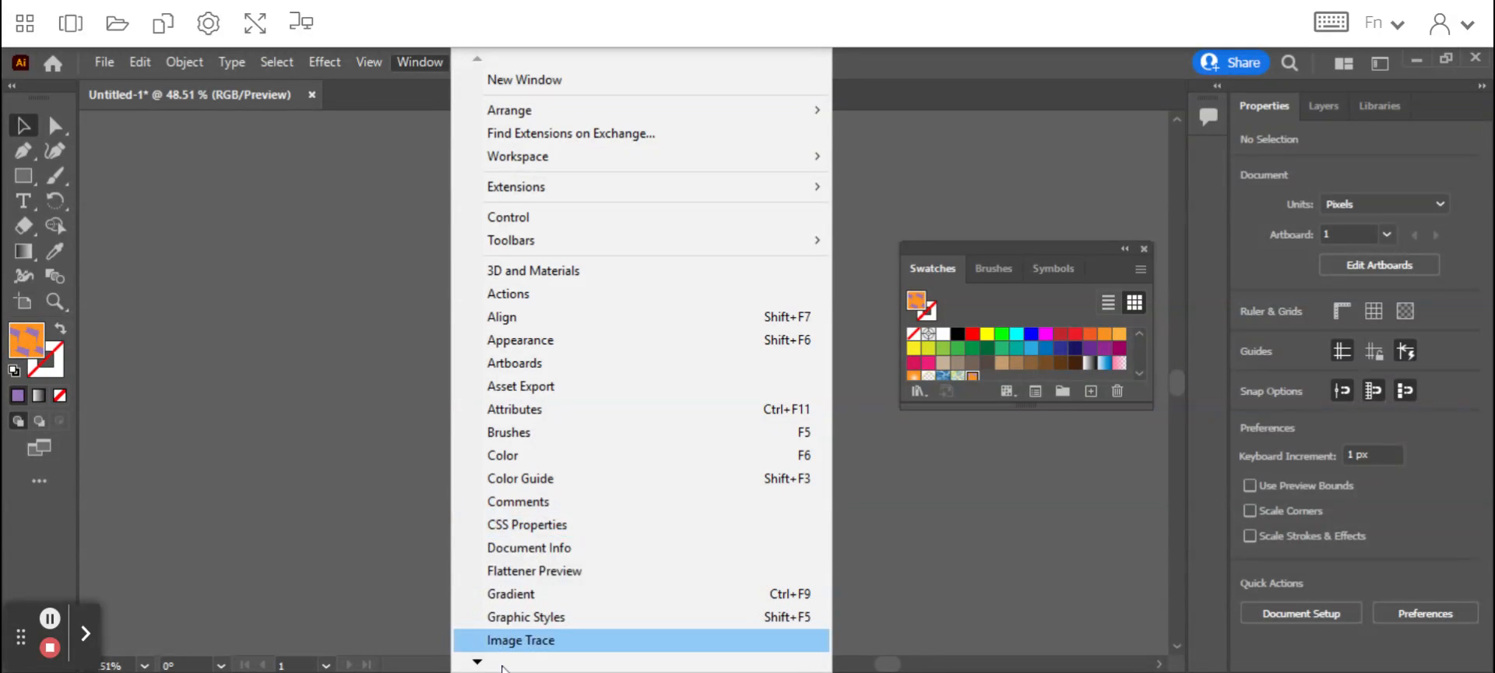
left_click(477, 663)
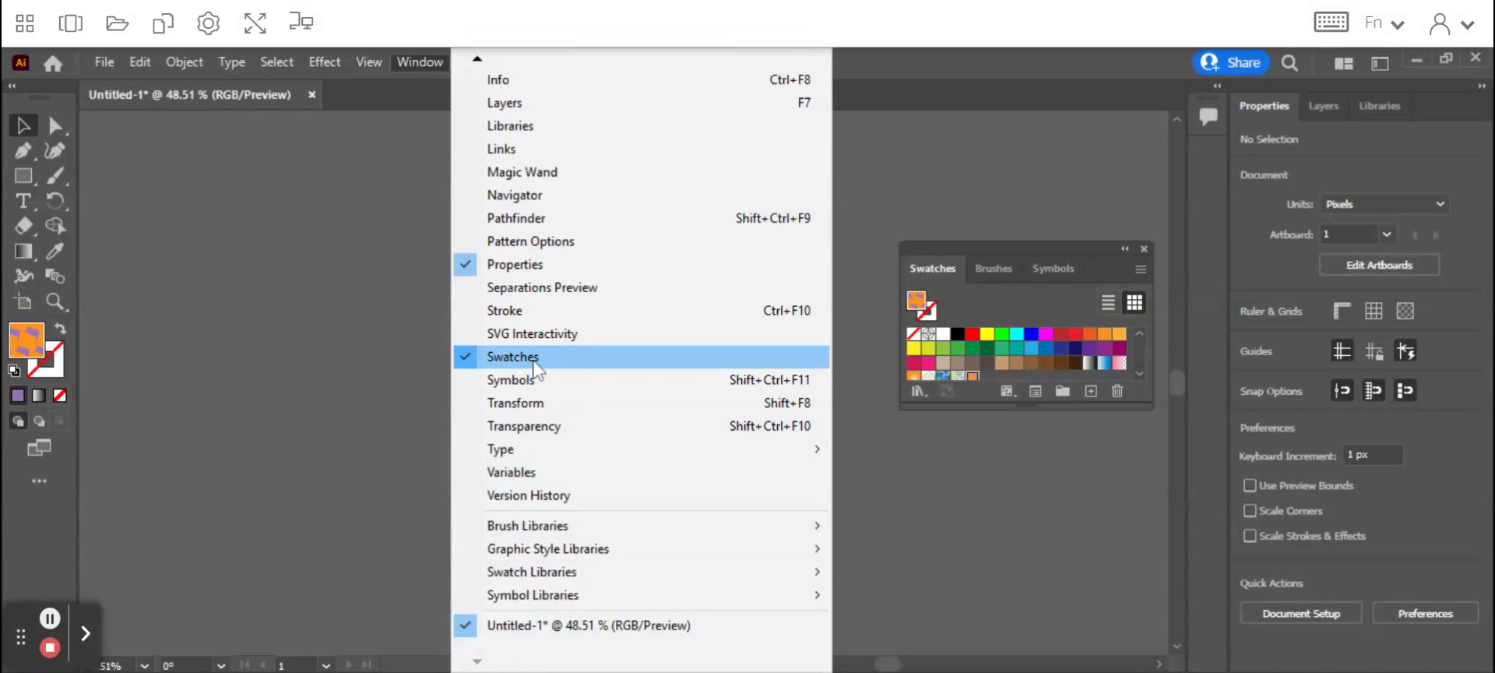
left_click(933, 195)
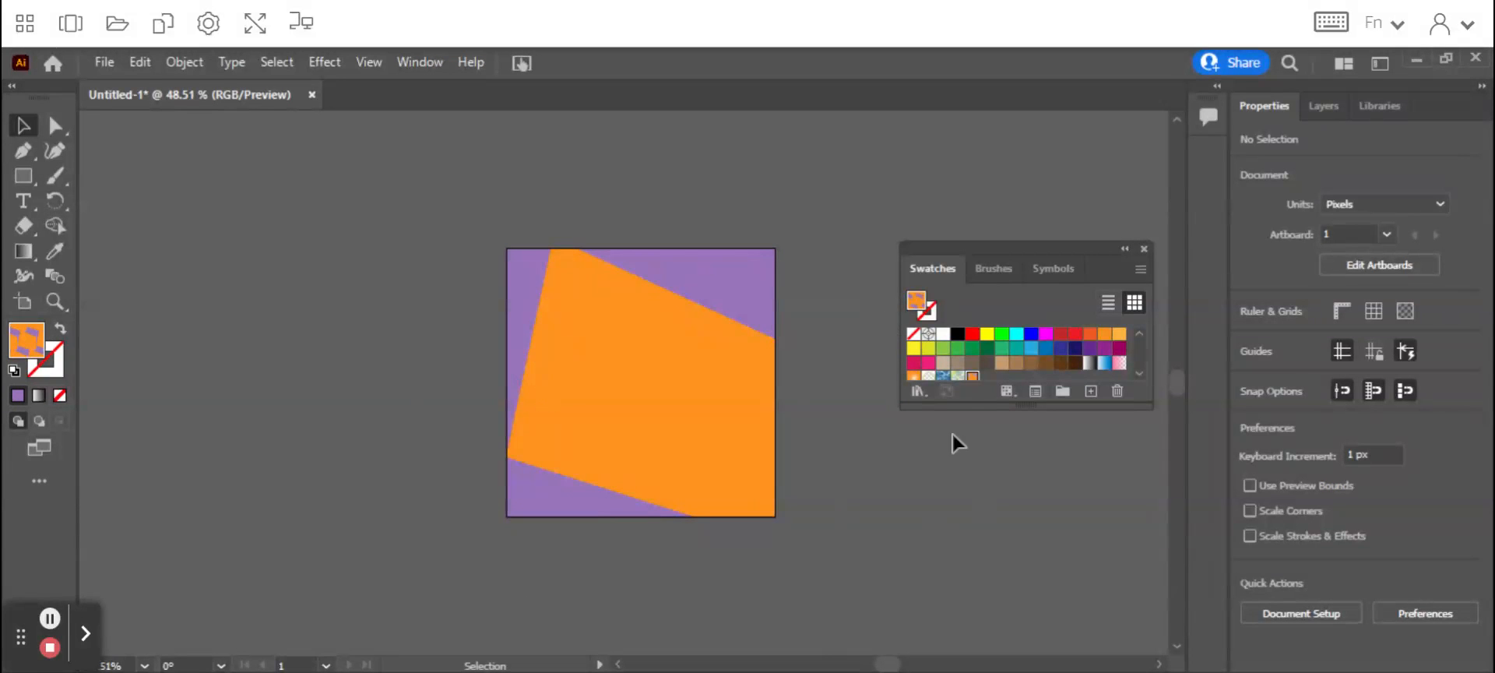
Draw a pattern-filled polygon about 997 by 1017 px beside the artboard and move it over the artboard to about X 106, Y 198 px
left_click(23, 176)
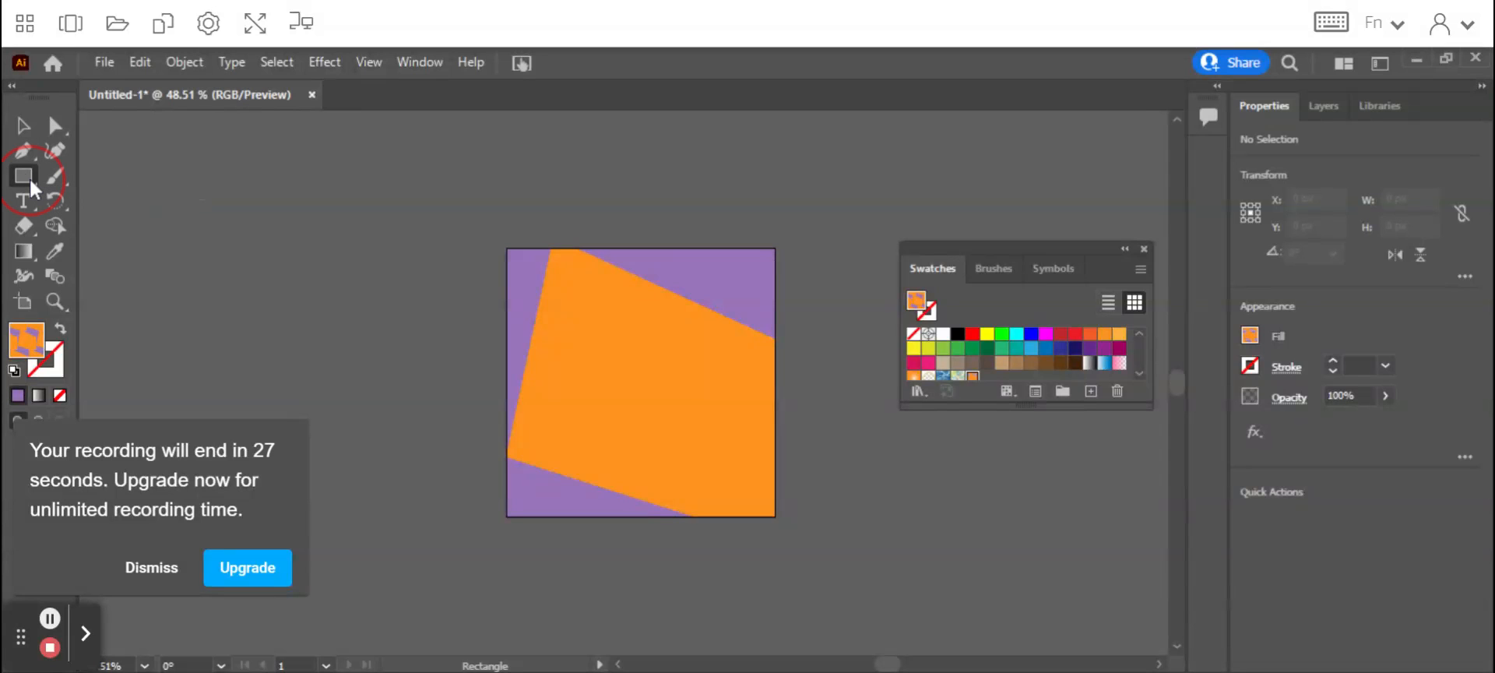
left_click(29, 179)
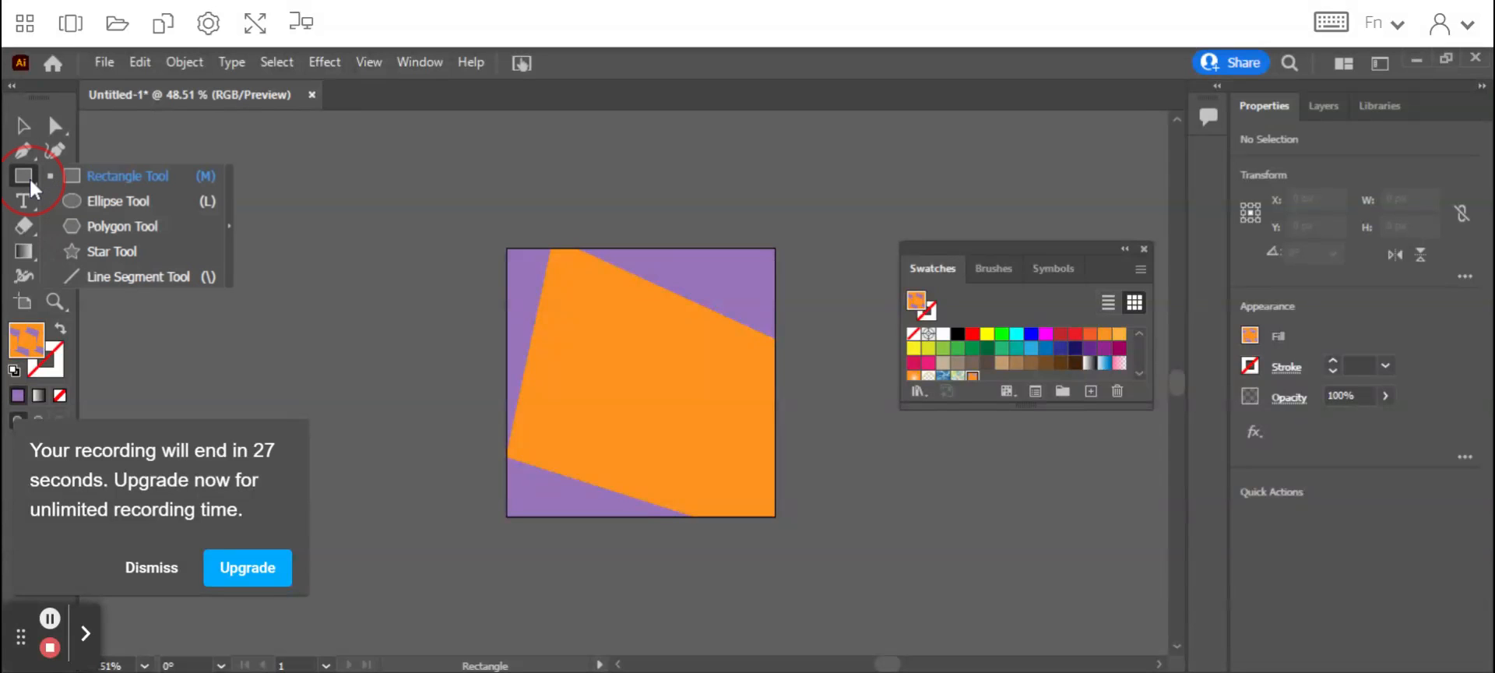
left_click(129, 225)
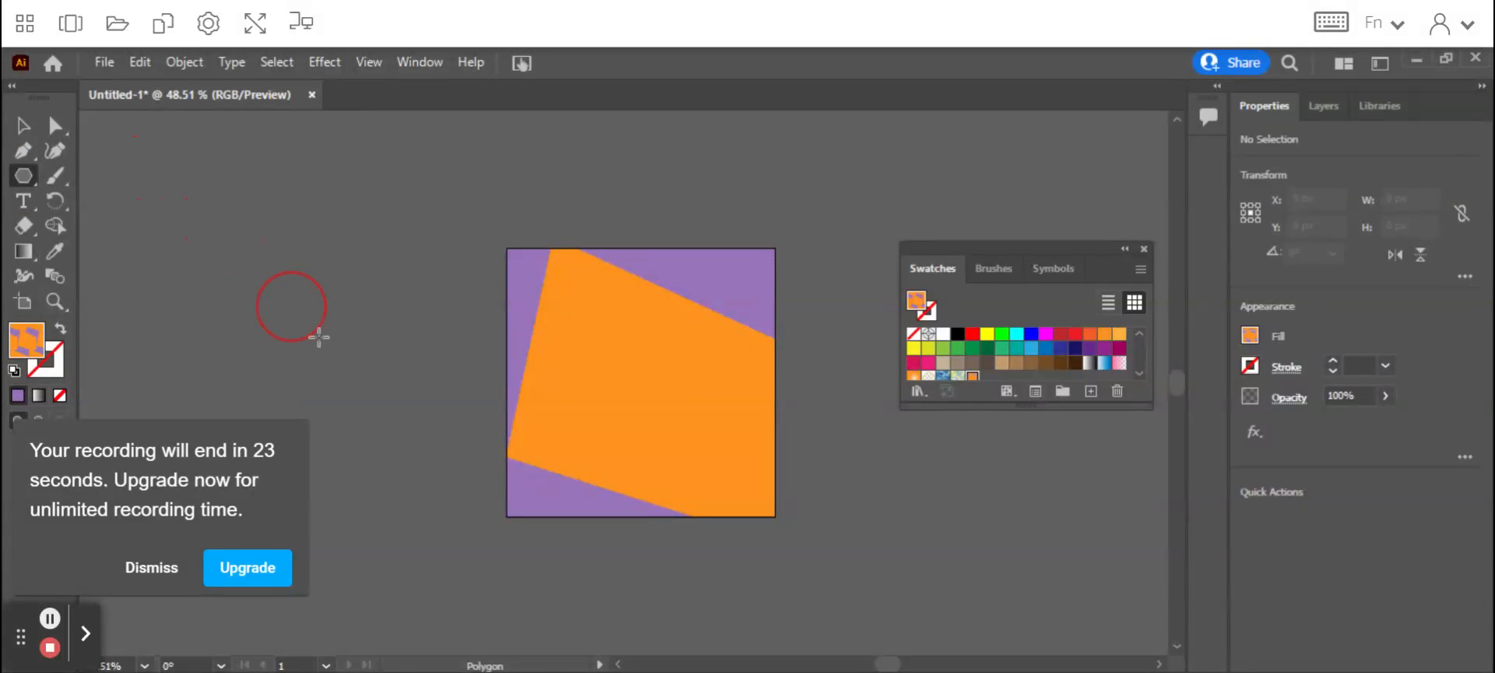
left_click_drag(318, 337, 404, 406)
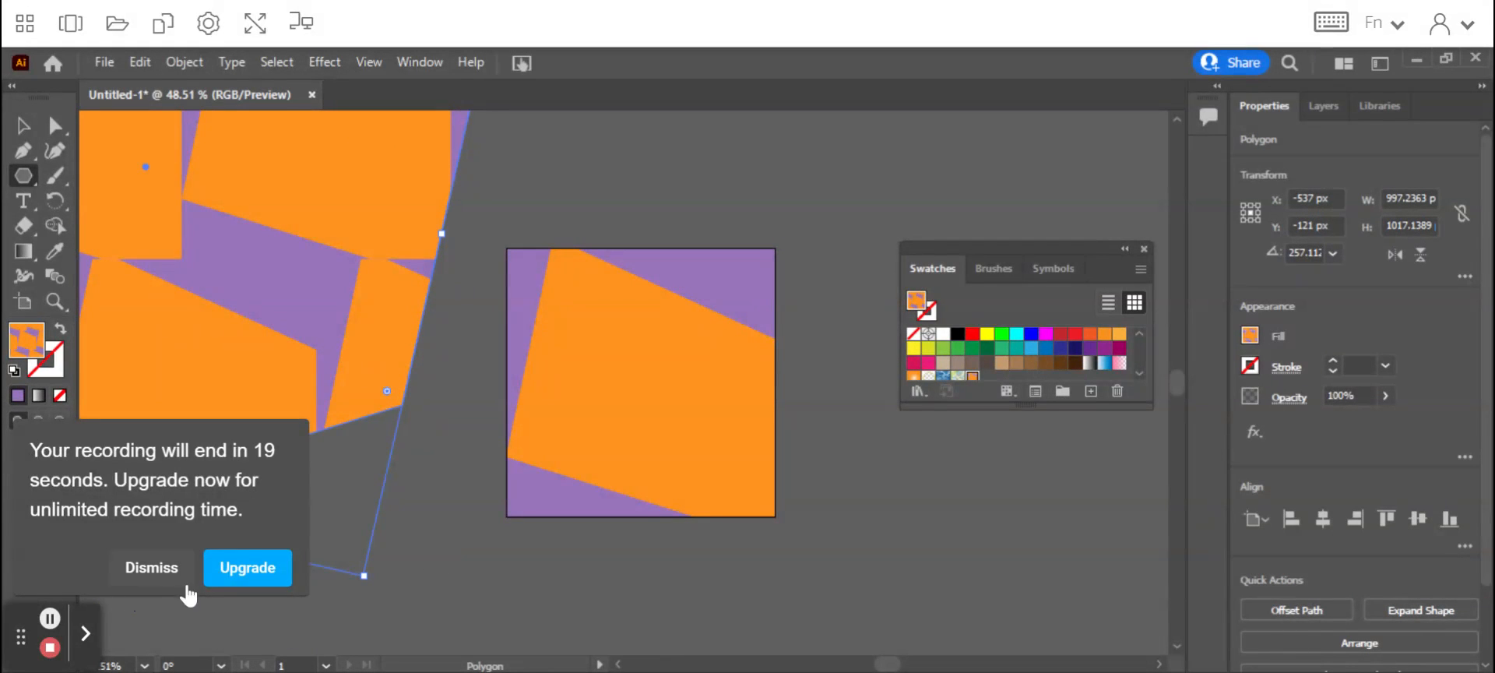
left_click(150, 568)
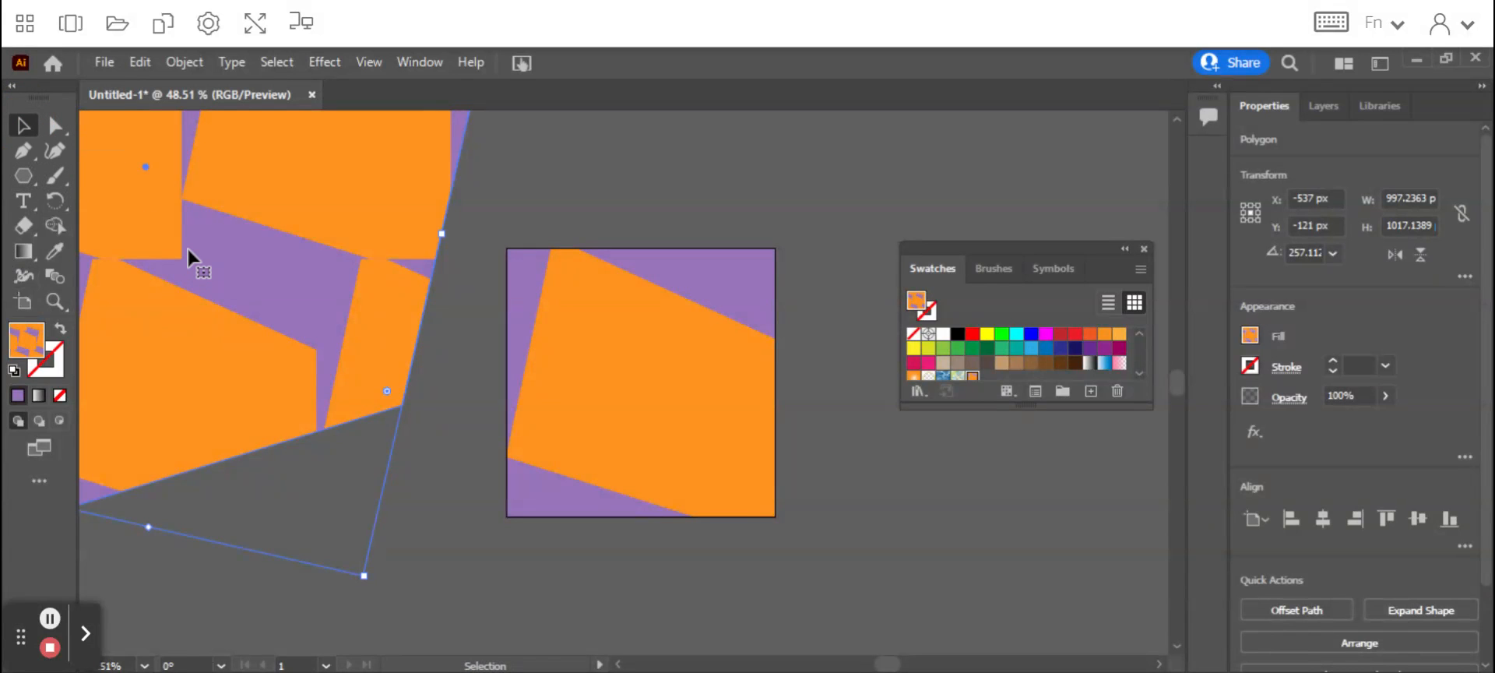
left_click_drag(204, 261, 621, 467)
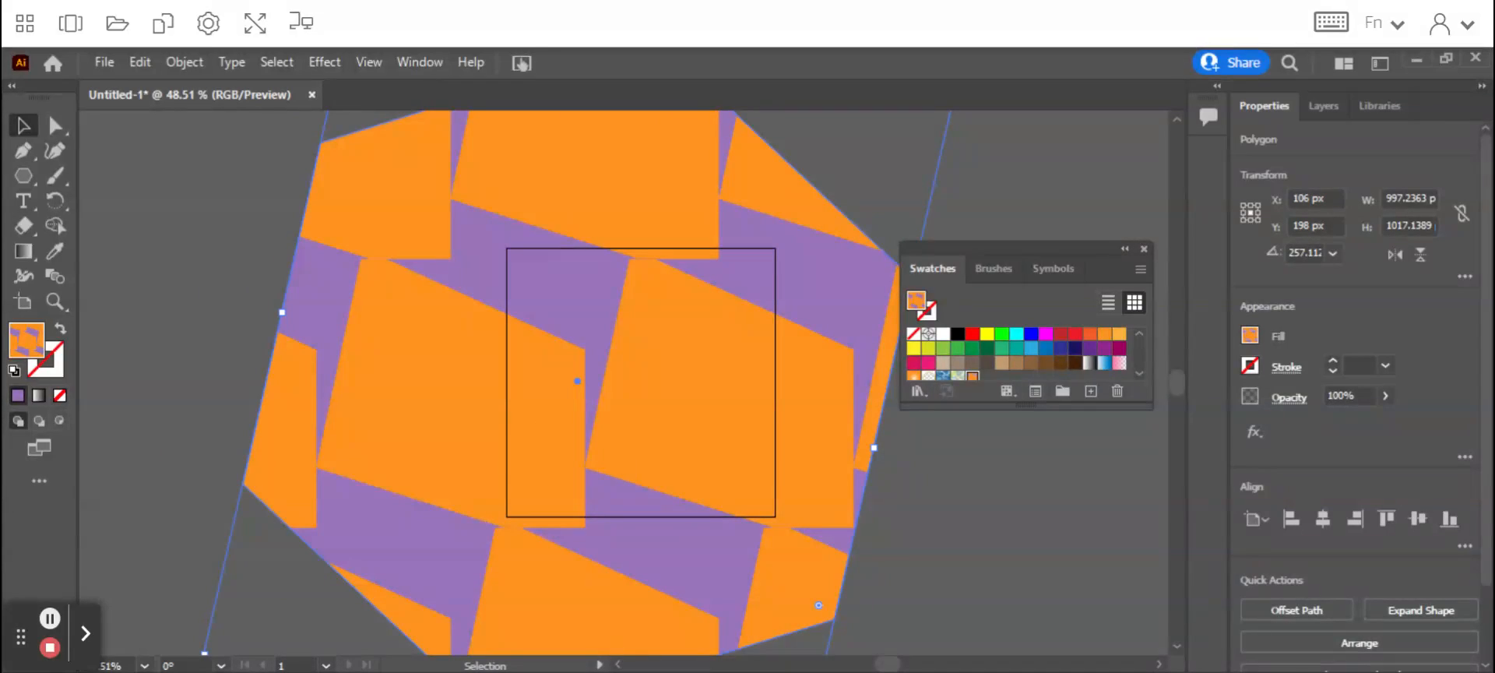